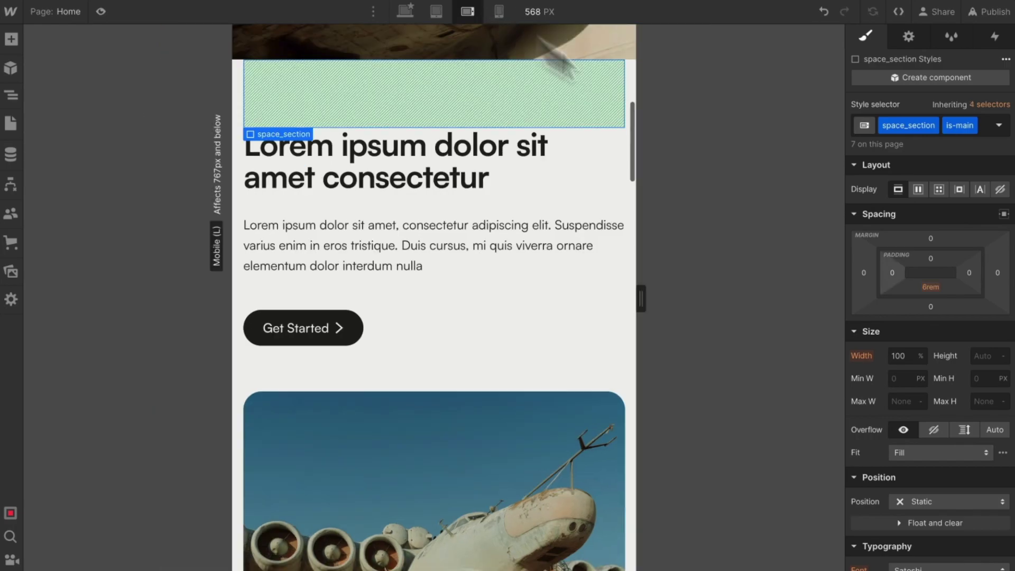
Step: Set the bottom padding of the space_section is-main block to 4rem on the mobile landscape breakpoint
left_click(929, 286)
type("4")
key("Return")
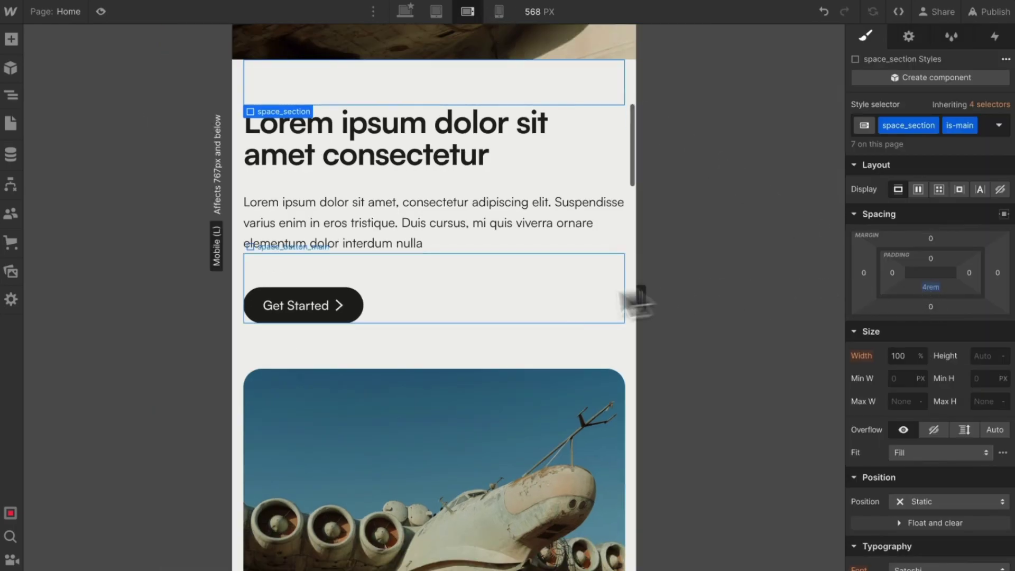
Step: Check the grid gap of layout_columns_wrap--gd1-cd2 and the section spacer above it on mobile landscape
left_click(462, 349)
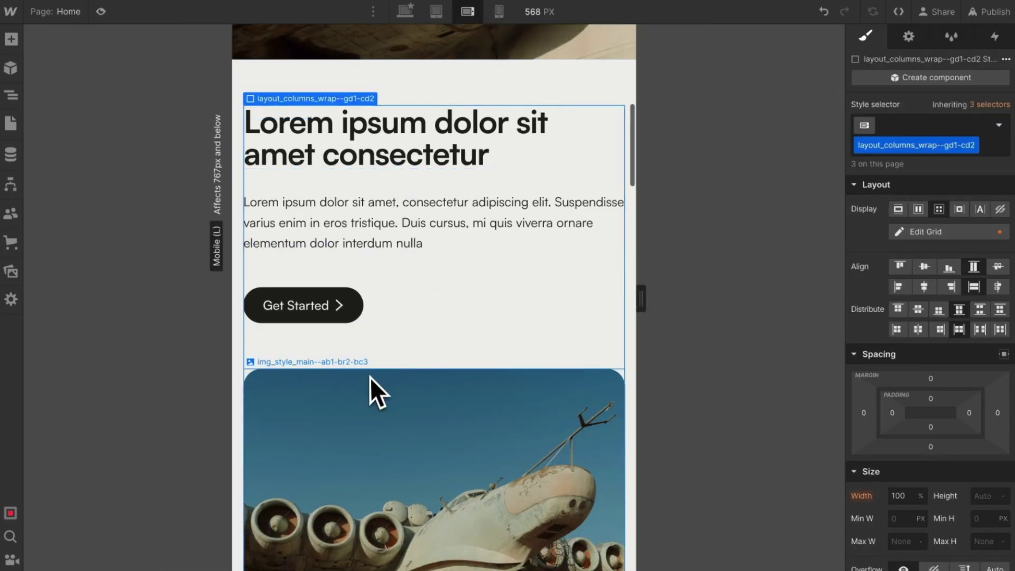
left_click(946, 232)
left_click(892, 261)
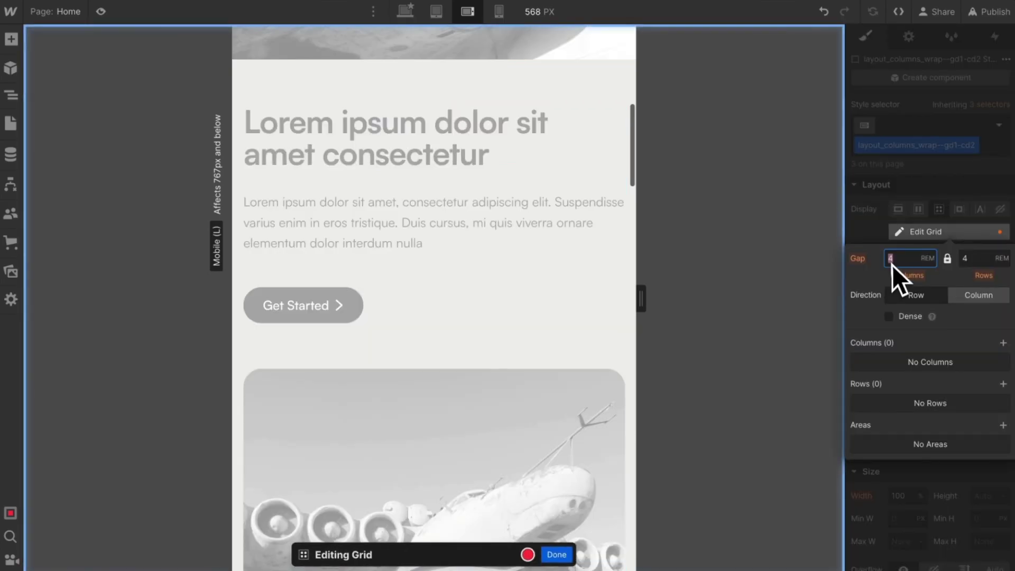
left_click(925, 235)
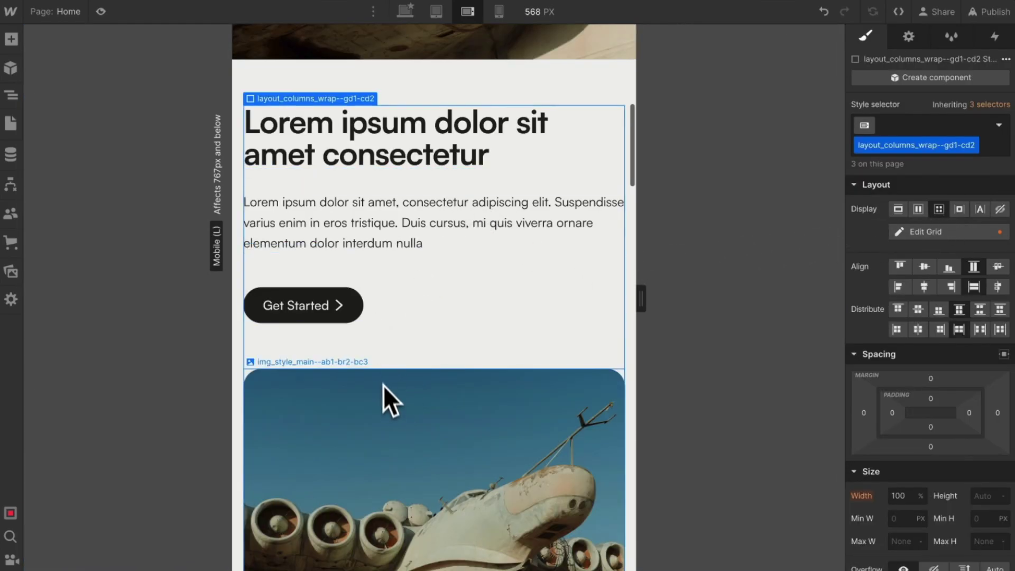
left_click(534, 88)
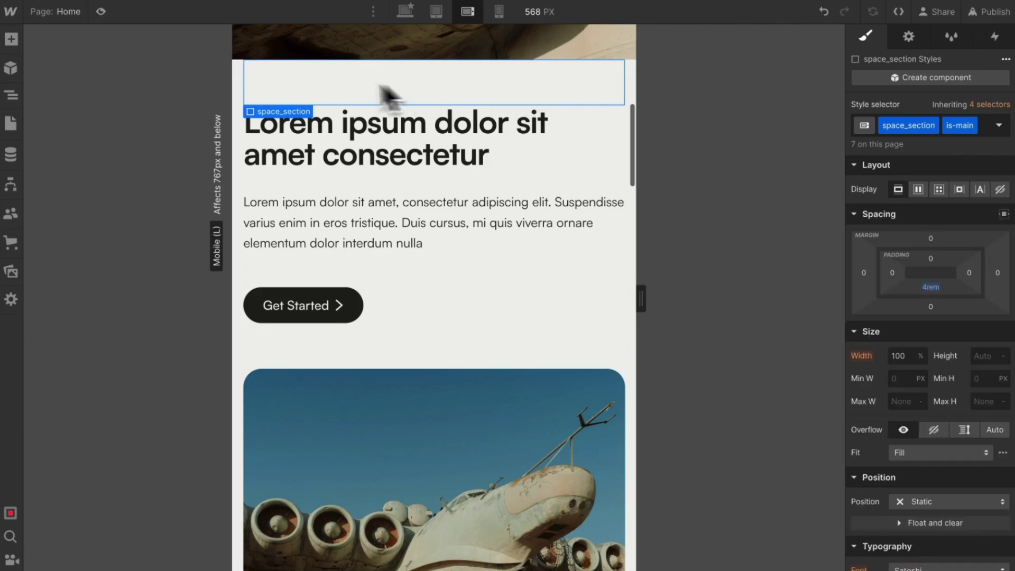
Step: Reduce the grid gap of layout_columns_wrap--gd1-cd2 on the tablet breakpoint
left_click(365, 350)
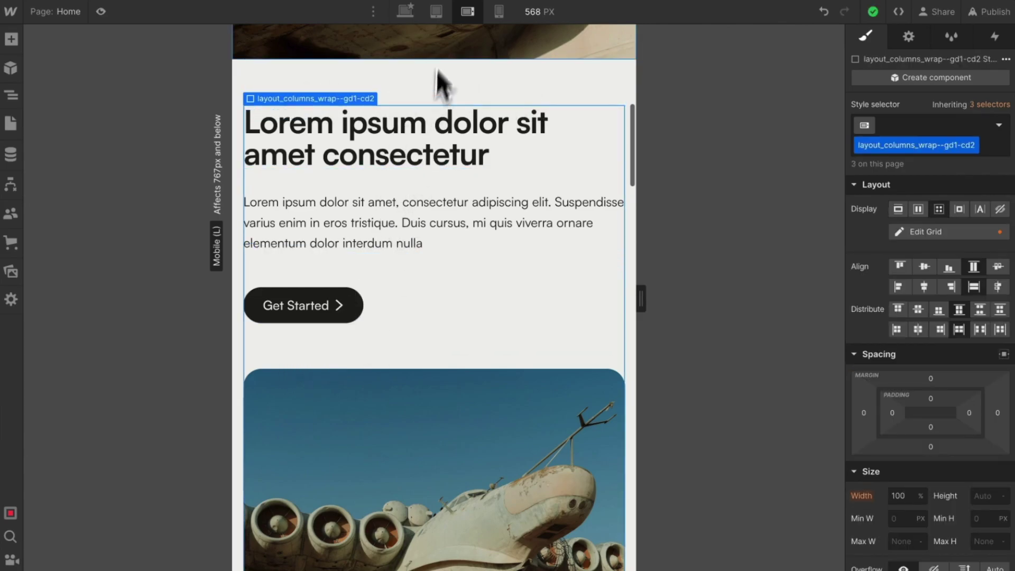
left_click(436, 11)
left_click(901, 231)
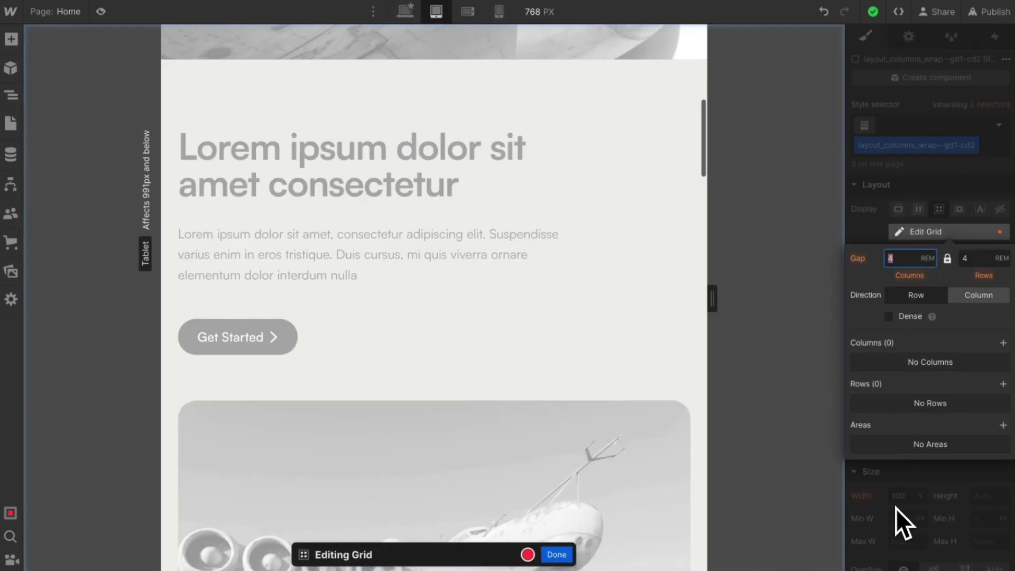
left_click(896, 509)
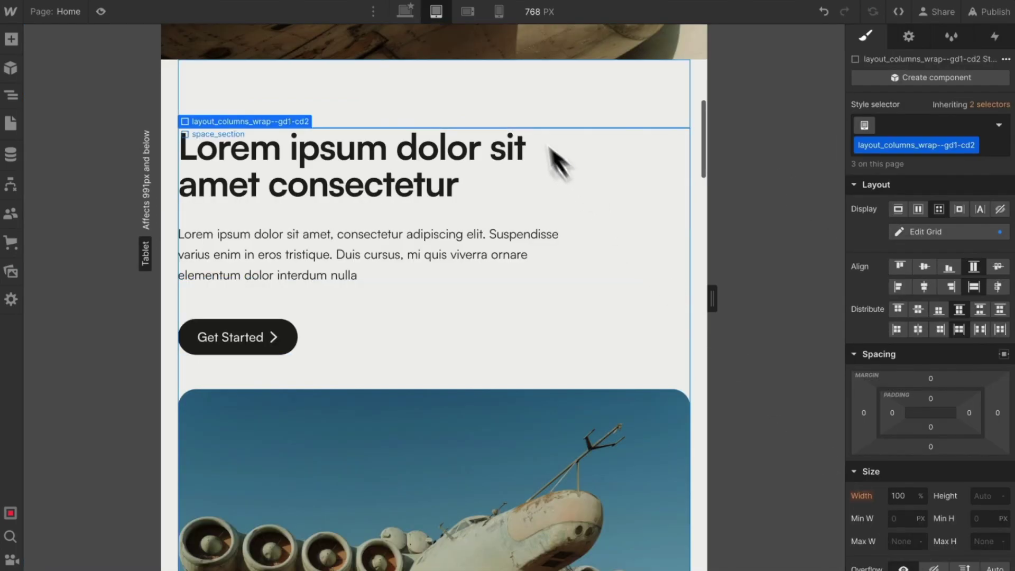
Step: Set the column and row gap of layout_columns_wrap--gd1-cd2 to 2rem on the mobile landscape breakpoint
left_click(468, 11)
left_click(903, 232)
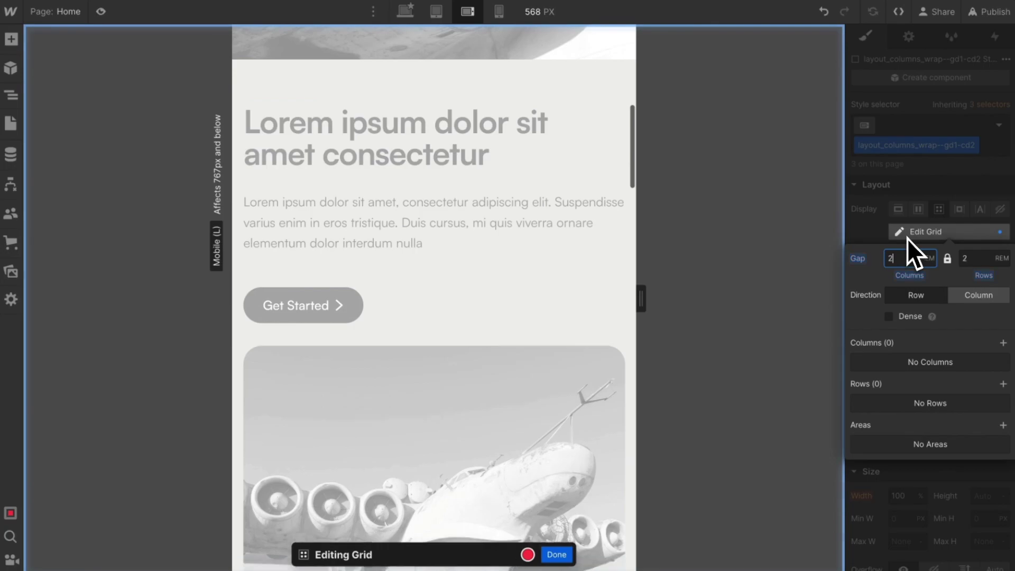
key("Escape")
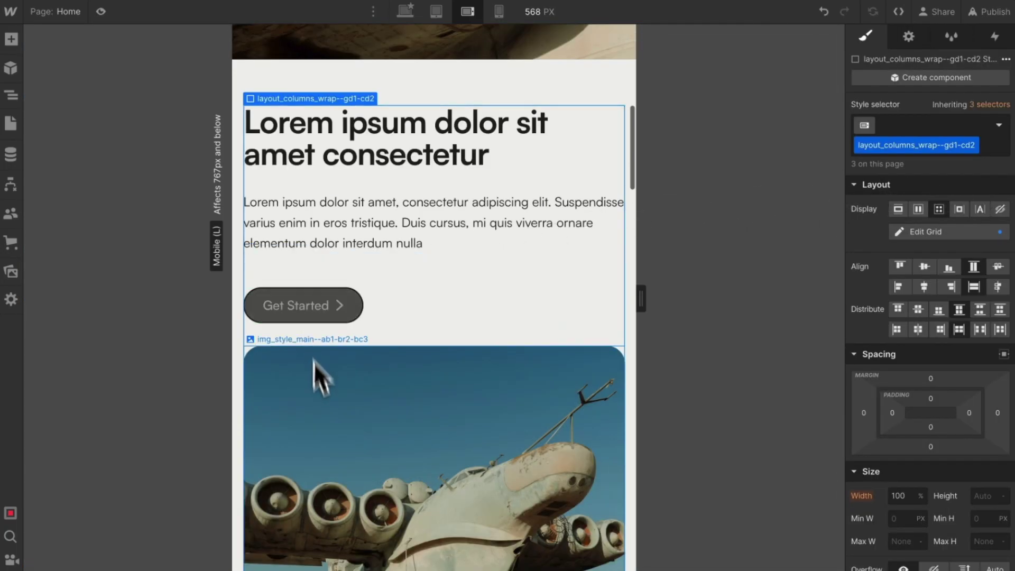
Step: Set the top padding of space_button_main around the Get Started button to 2.25rem on the tablet breakpoint
left_click(373, 260)
left_click(436, 15)
left_click(930, 258)
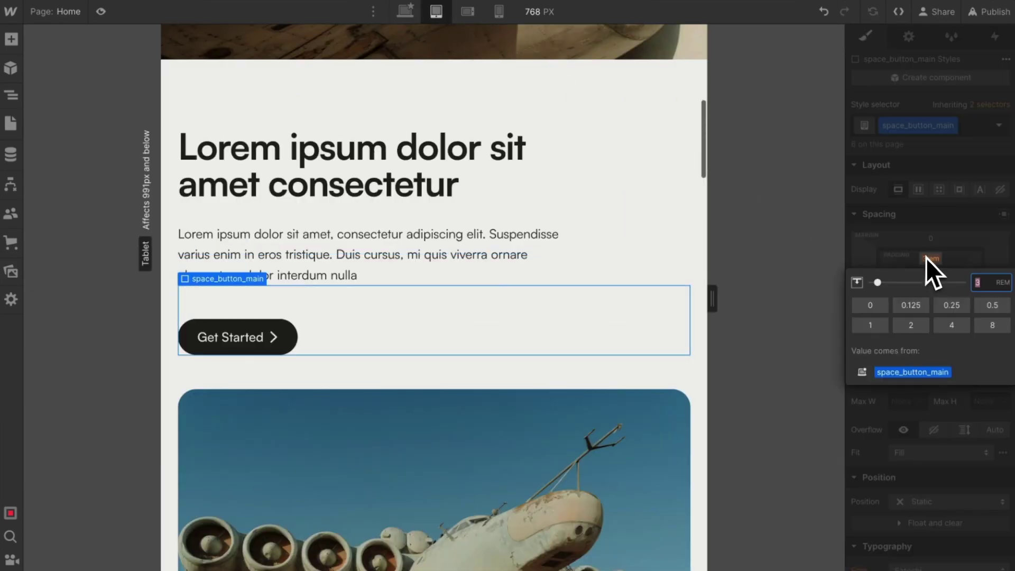
type("2.25")
key("Return")
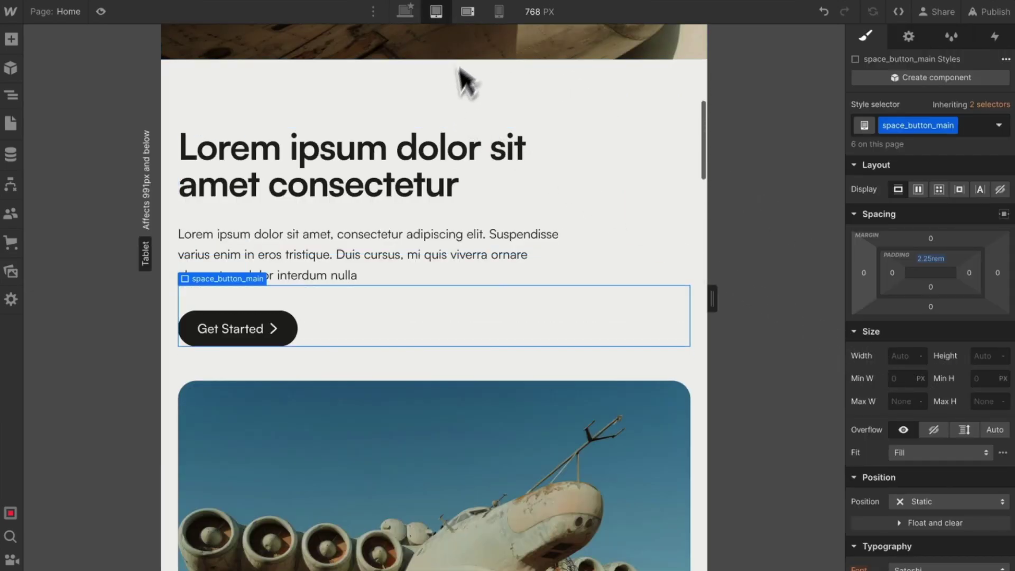
Step: Set the top padding of space_button_main to 1.5rem on the mobile landscape breakpoint
left_click(467, 12)
left_click(932, 258)
type("1.5")
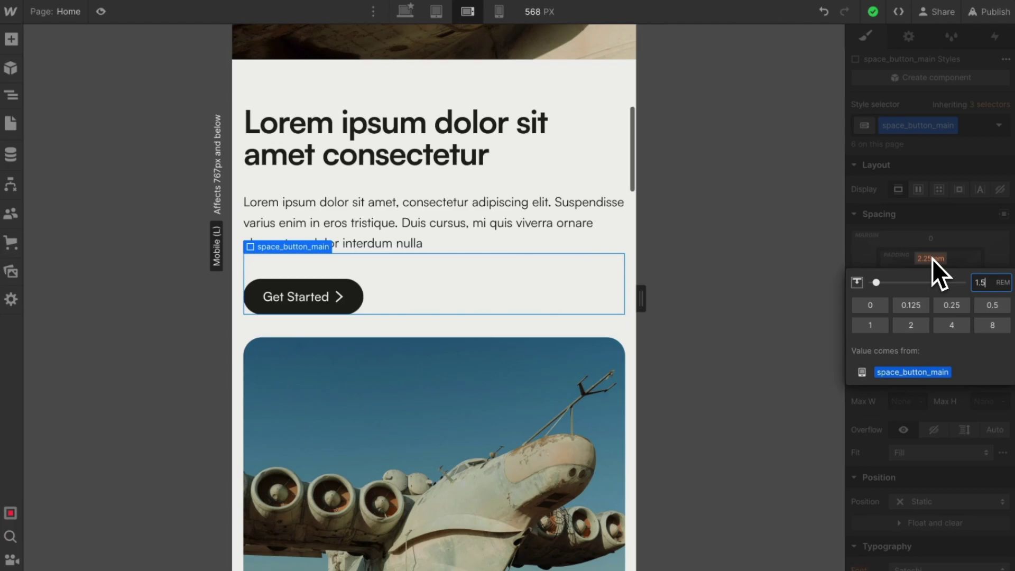
key("Return")
left_click(514, 45)
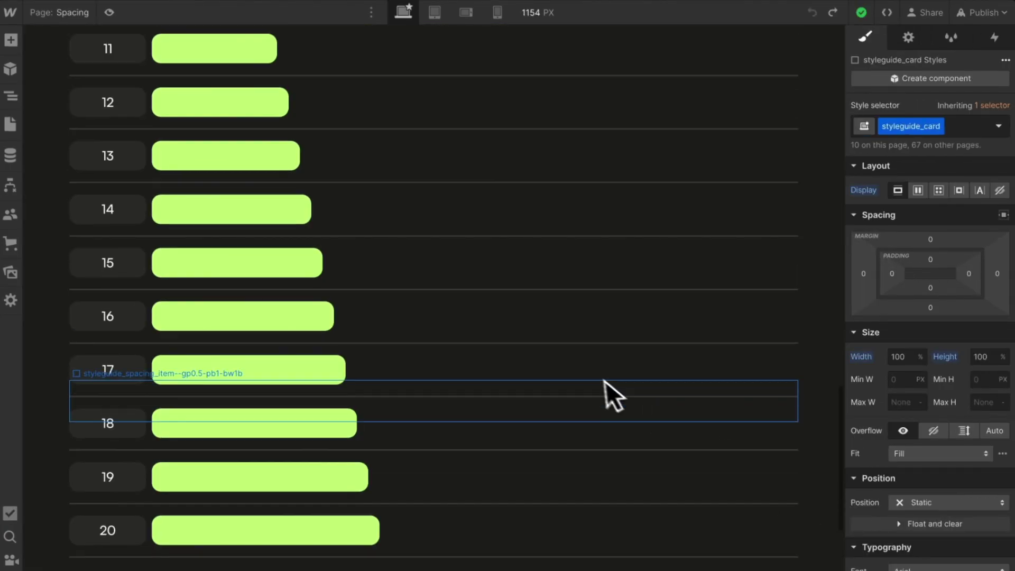
Step: Rename the class of the property cards on the Adaptive Spacing page to styleguide_card--pd2
scroll(592, 375, "up", 15)
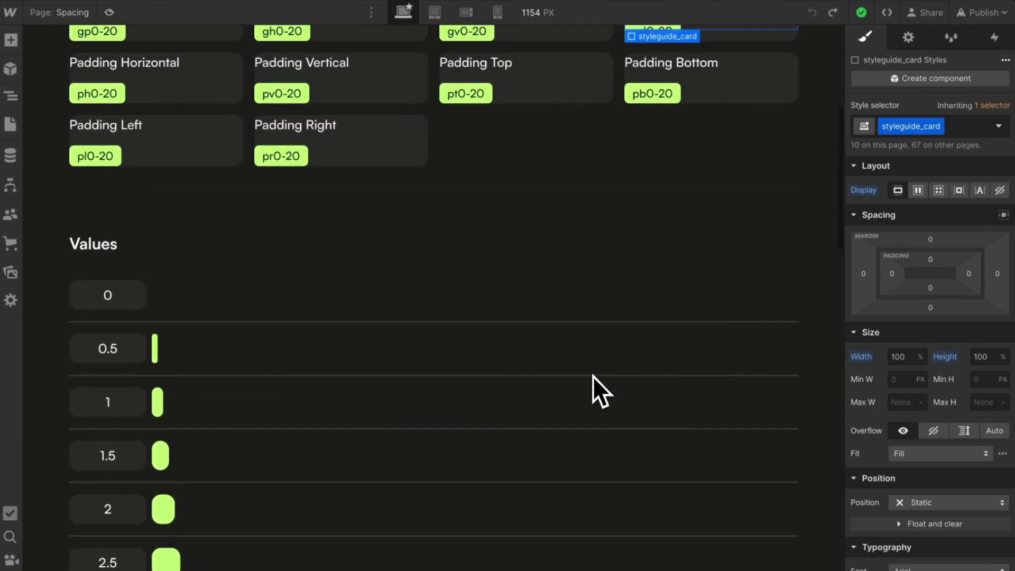
scroll(592, 376, "up", 5)
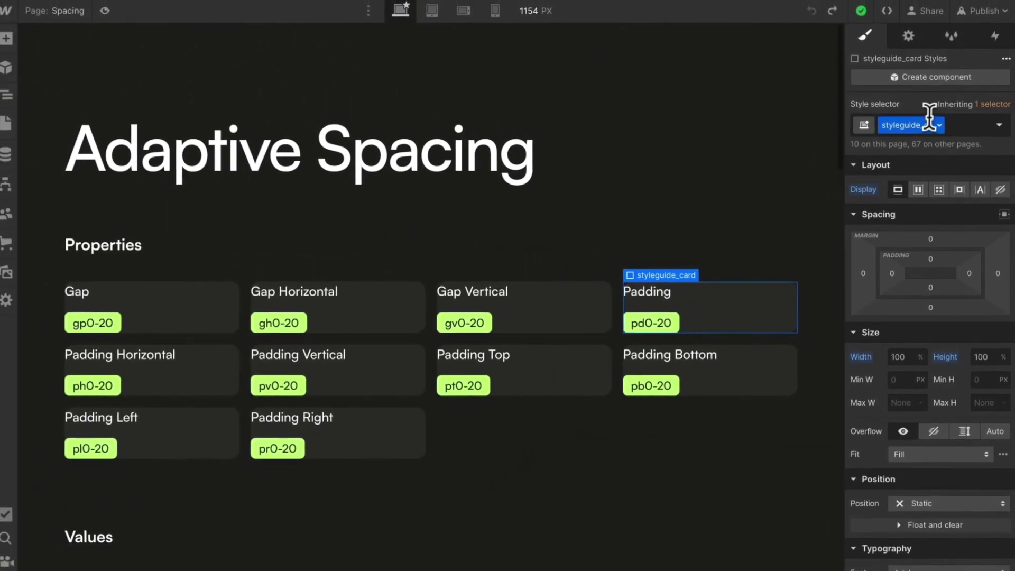
key("End")
type("--pd2")
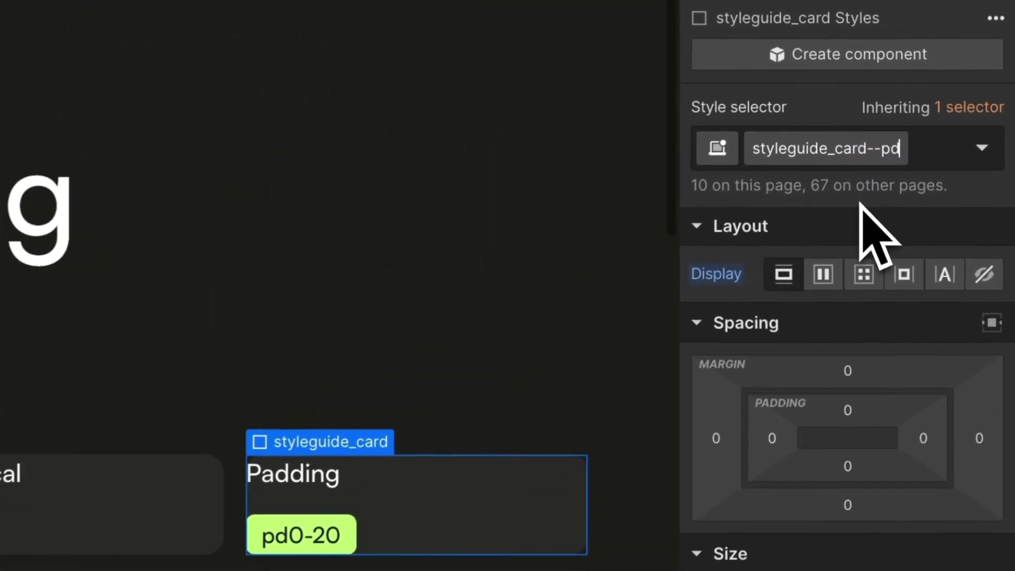
key("Return")
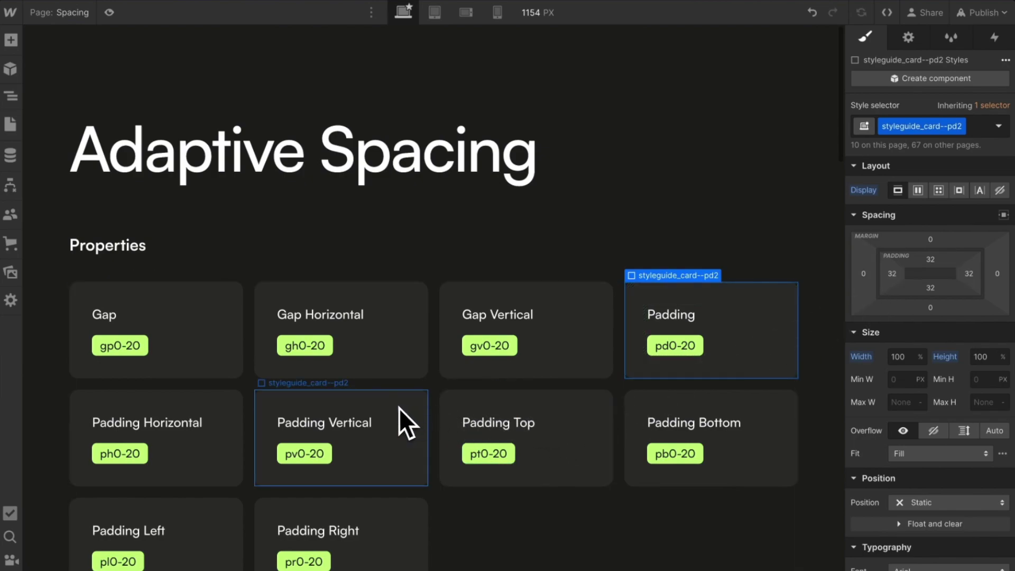
Step: Extend the property cards' class name with a vertical padding suffix, making it styleguide_card--pd2-pv3
double_click(937, 127)
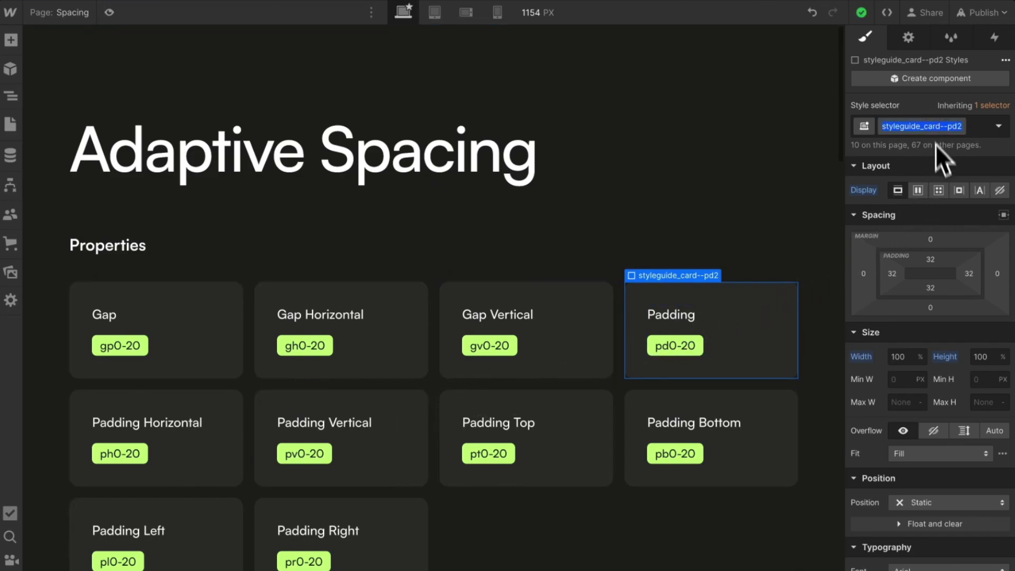
key("Right")
type("-pv")
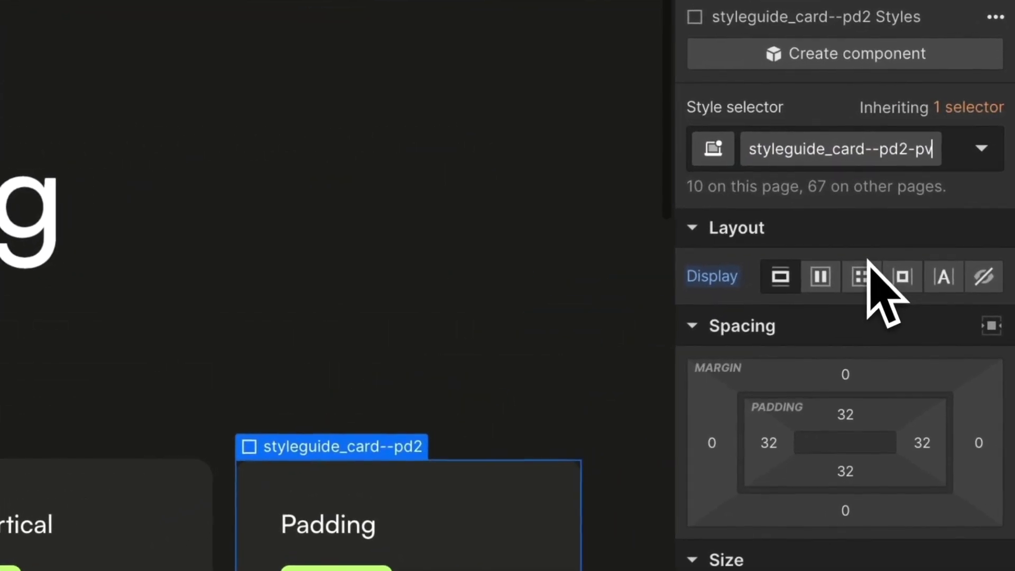
type("3")
key("Return")
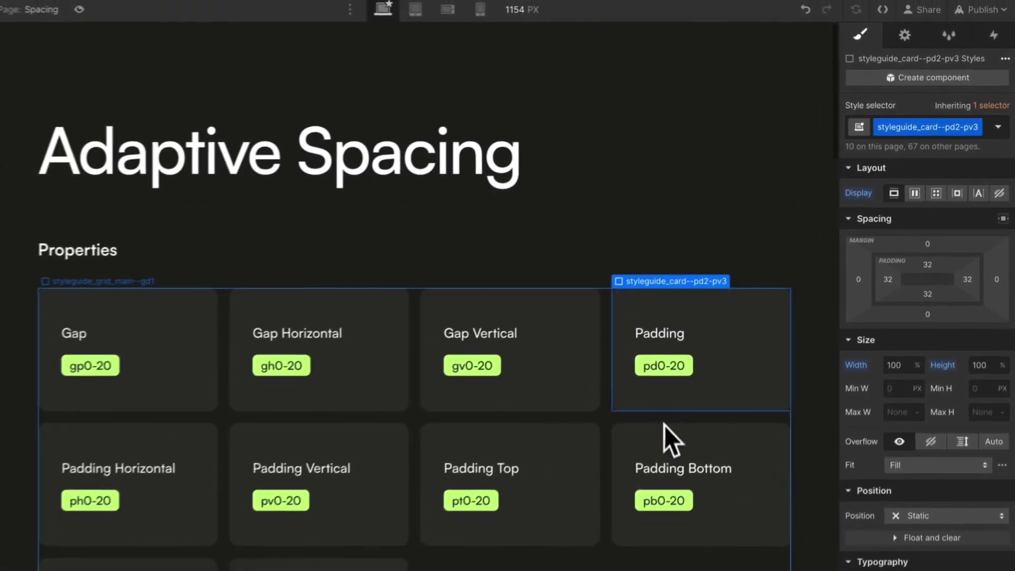
Step: Rename the styleguide_content class of the content block inside the Padding card to styleguide_content--gp1.5
left_click(728, 355)
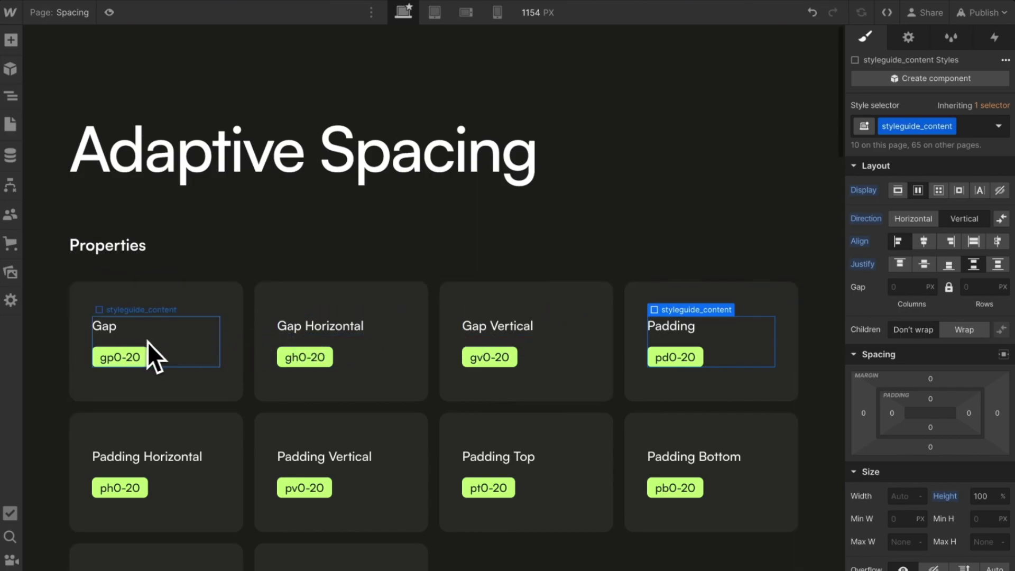
left_click(917, 127)
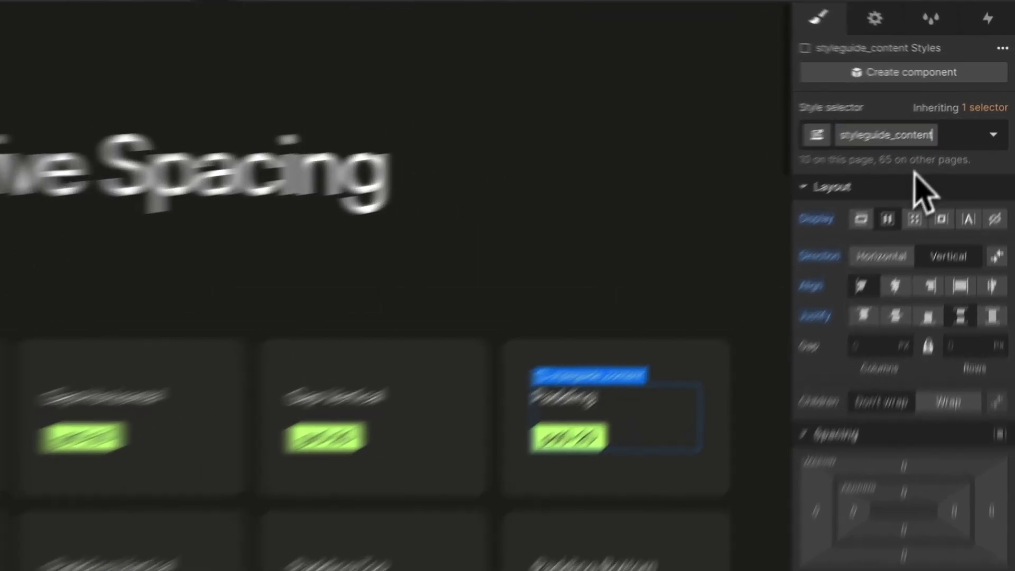
type("--gp1")
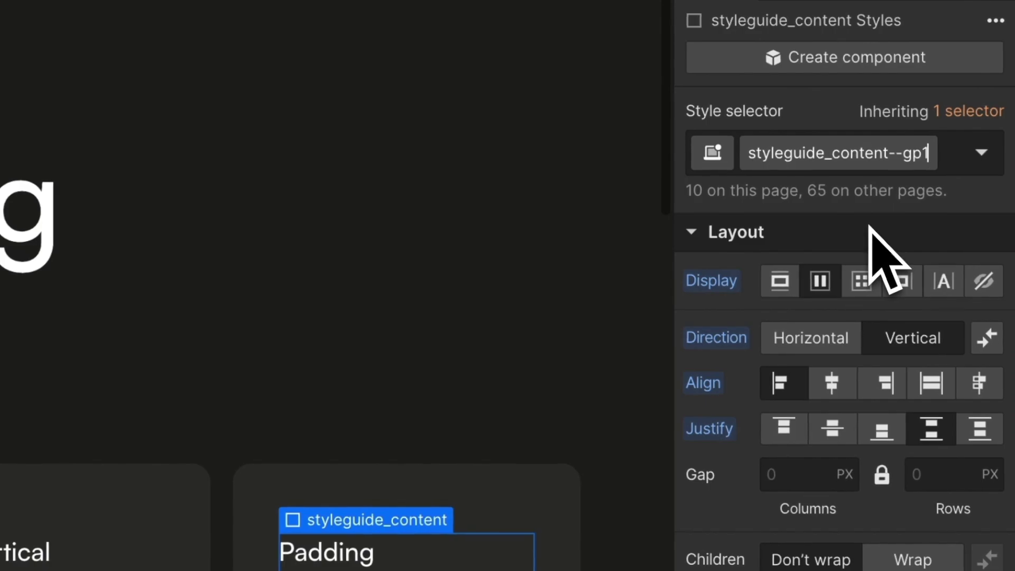
type(".5")
key("Return")
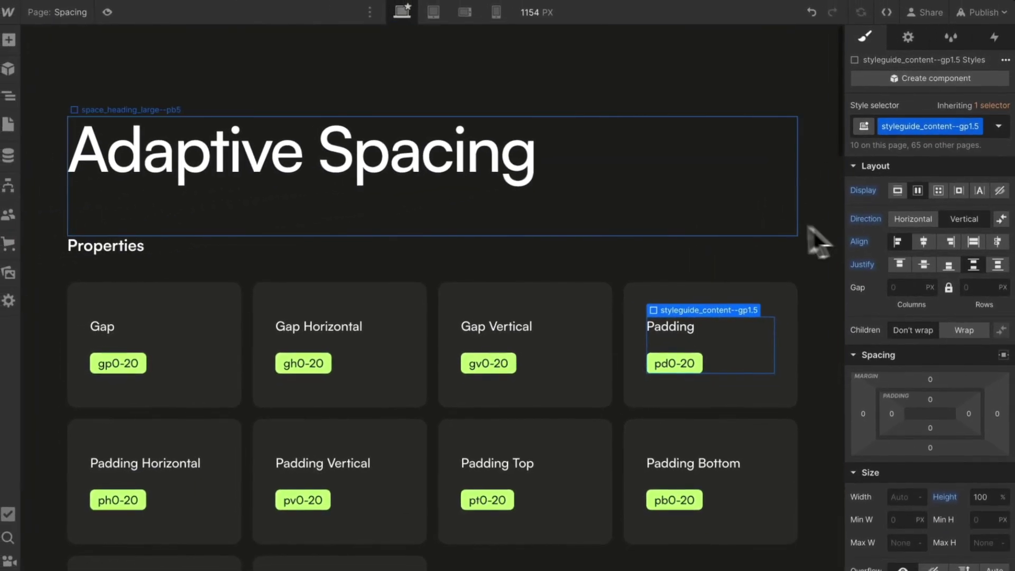
Step: Preview the spacing of the Properties cards at the tablet and mobile landscape breakpoints and return to desktop
left_click(434, 12)
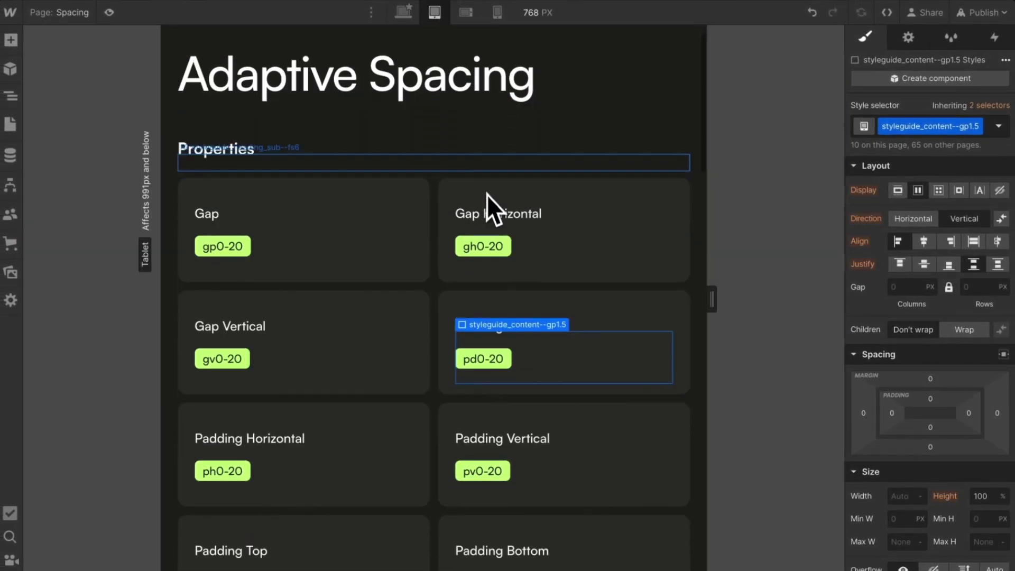
left_click(464, 13)
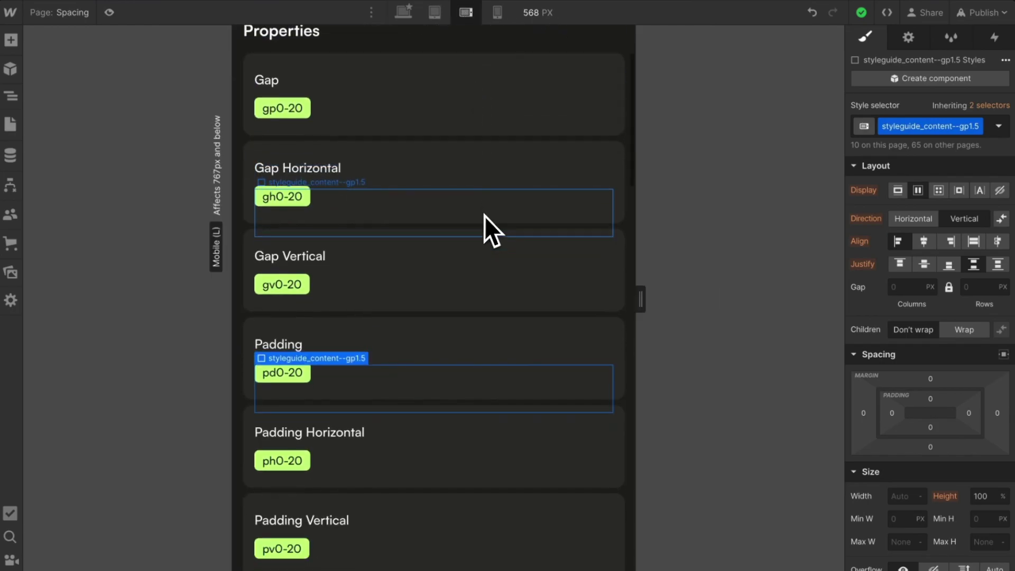
scroll(484, 216, "down", 1)
left_click(403, 12)
Step: Compare the bars in the Values list across the desktop, tablet and mobile landscape breakpoints
scroll(482, 292, "down", 8)
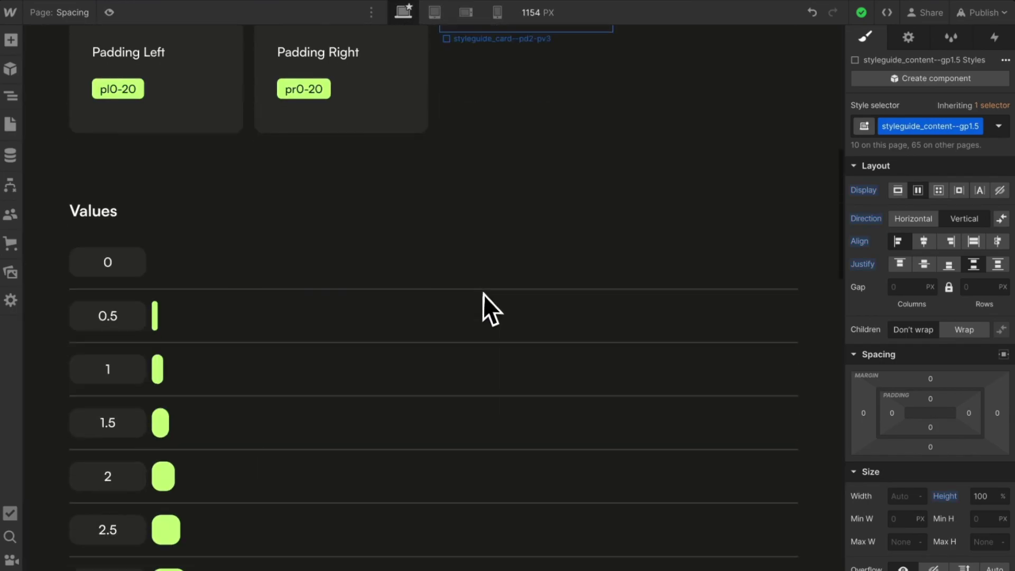
scroll(483, 294, "down", 6)
left_click(435, 13)
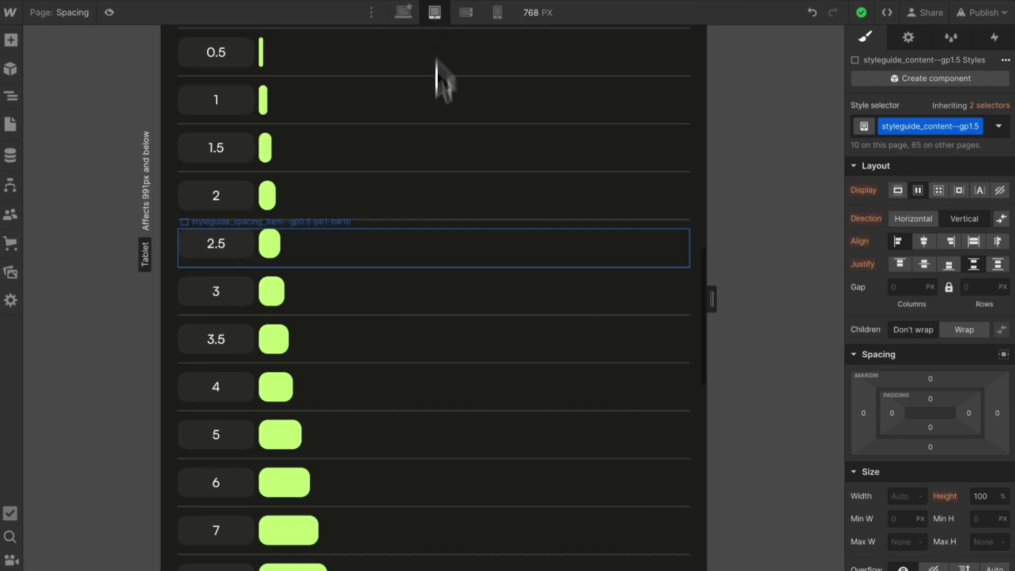
scroll(437, 215, "down", 5)
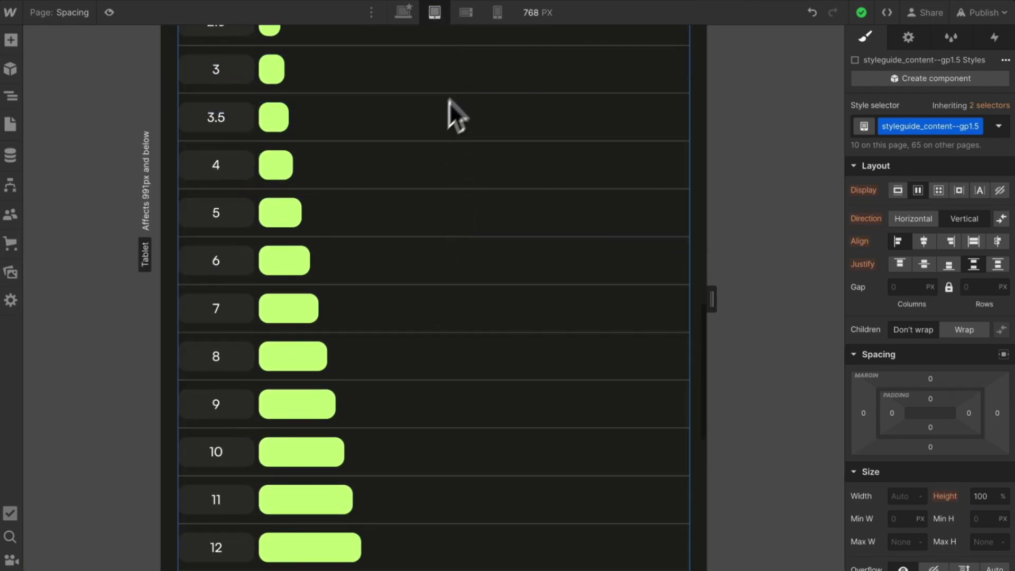
left_click(470, 21)
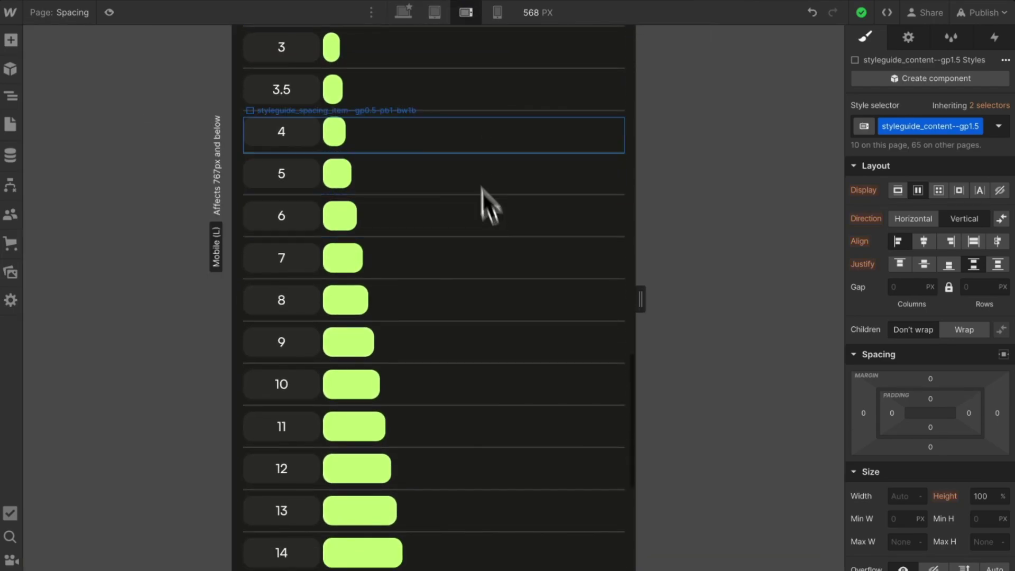
left_click(404, 13)
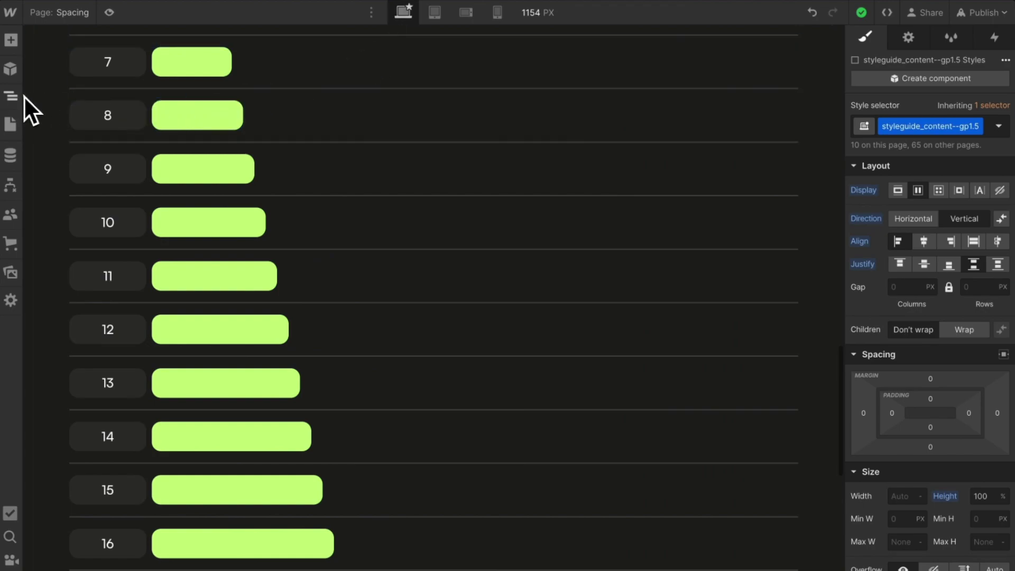
Step: Open the page_code_spacing-1 embed in the Custom Code component and examine the tablet and landscape multiplier rules
left_click(11, 96)
double_click(87, 98)
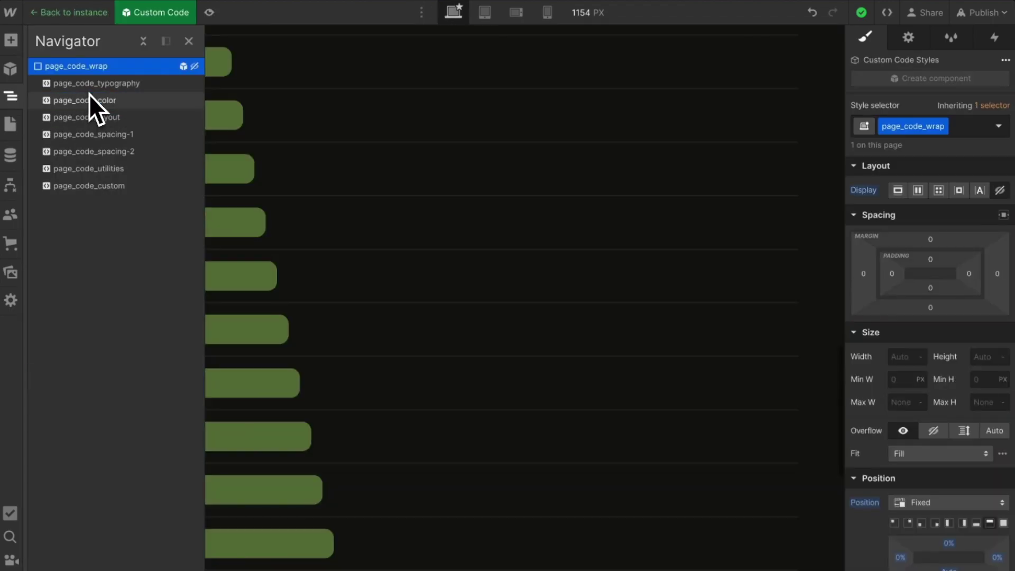
left_click(132, 141)
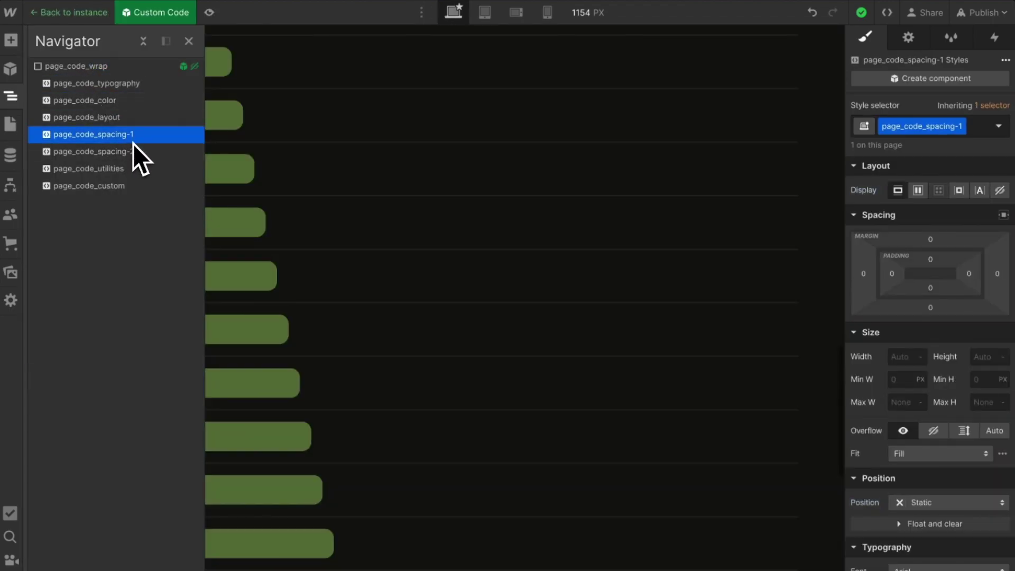
left_click(11, 96)
left_click(127, 34)
scroll(331, 272, "down", 10)
scroll(332, 272, "up", 2)
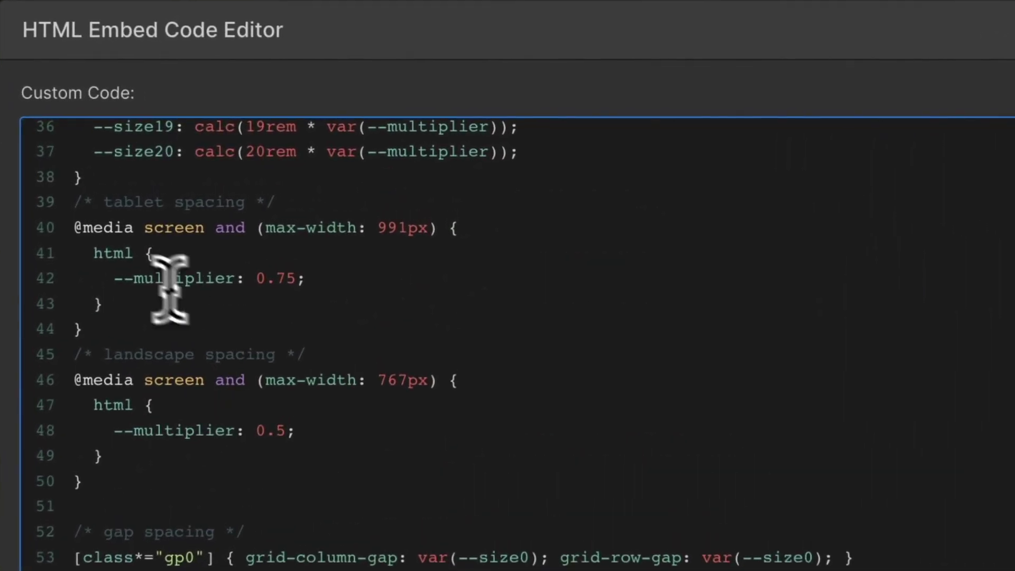
Step: Highlight the 0.75 tablet and 0.5 landscape multiplier declarations in the embed code
left_click_drag(269, 222, 409, 222)
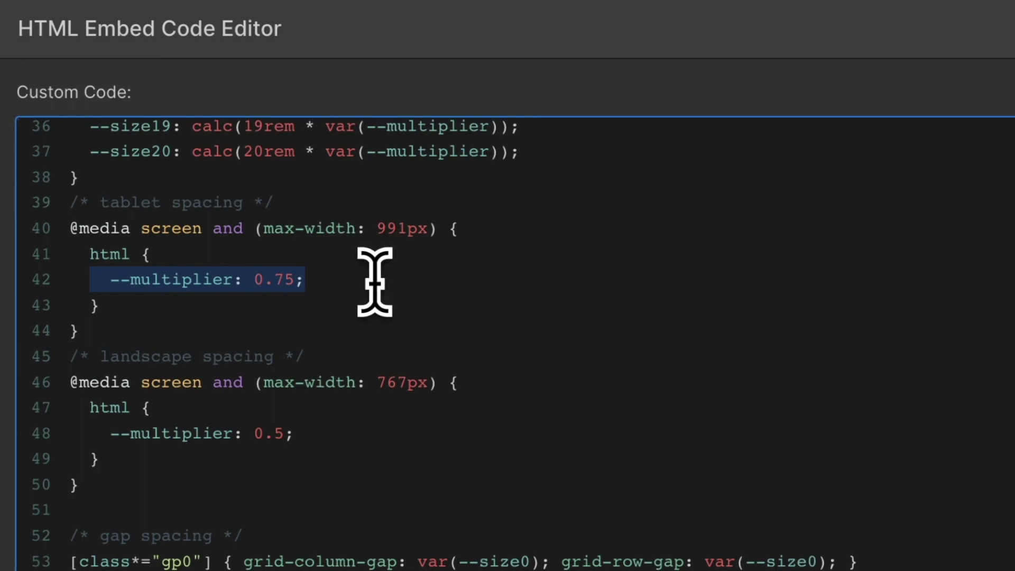
left_click_drag(93, 432, 323, 433)
left_click(325, 431)
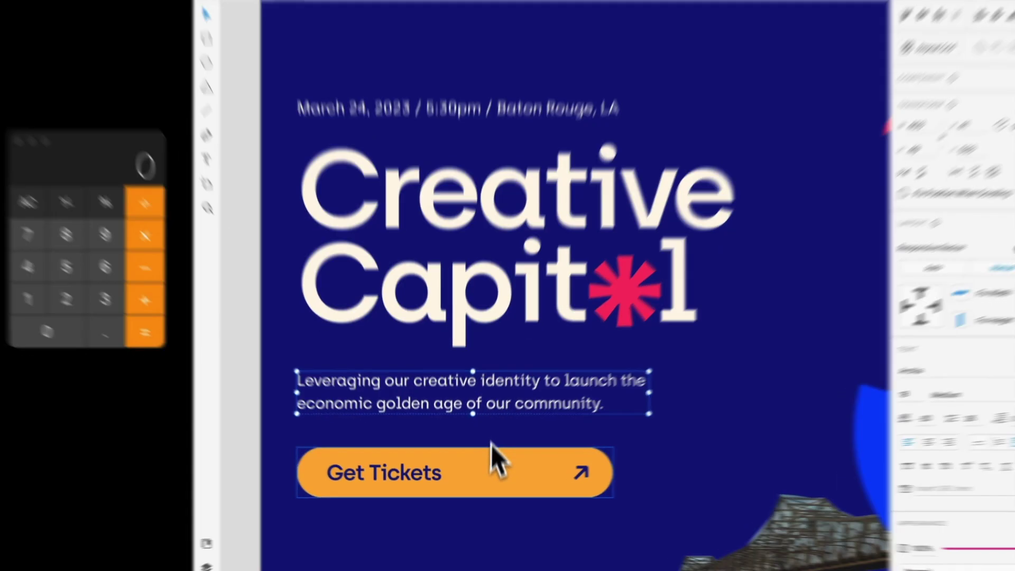
Step: Measure the gap between the tagline and the Get Tickets button in the AR Website mockup, and divide 38 by 16 in Calculator
key("alt")
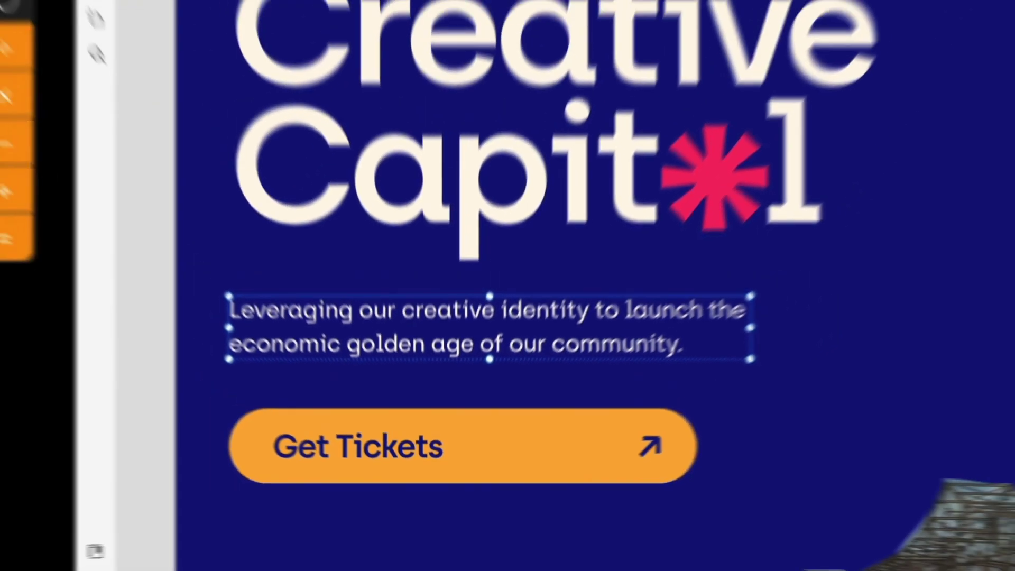
left_click(110, 292)
left_click(92, 251)
left_click(59, 307)
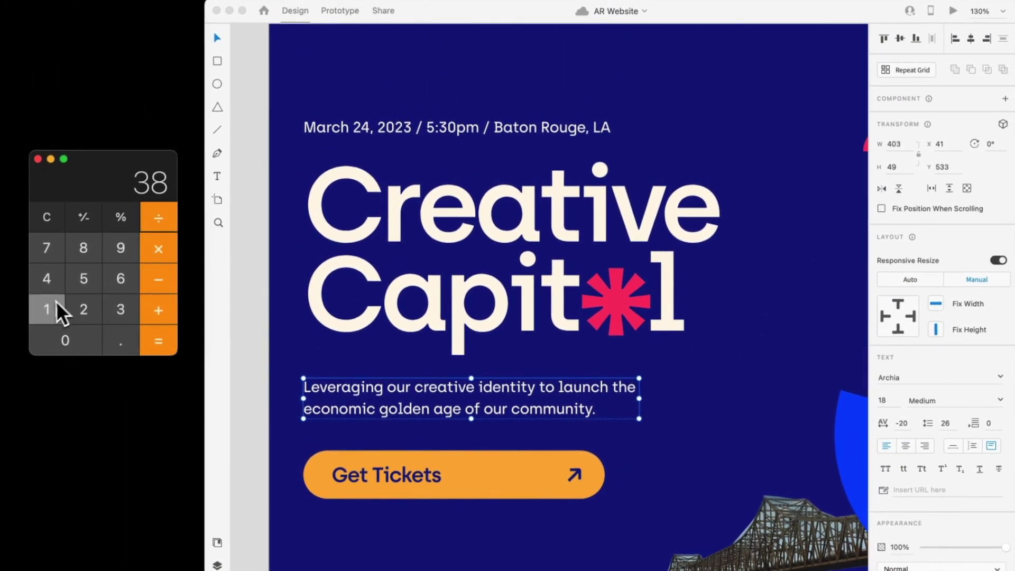
left_click(105, 288)
left_click(155, 343)
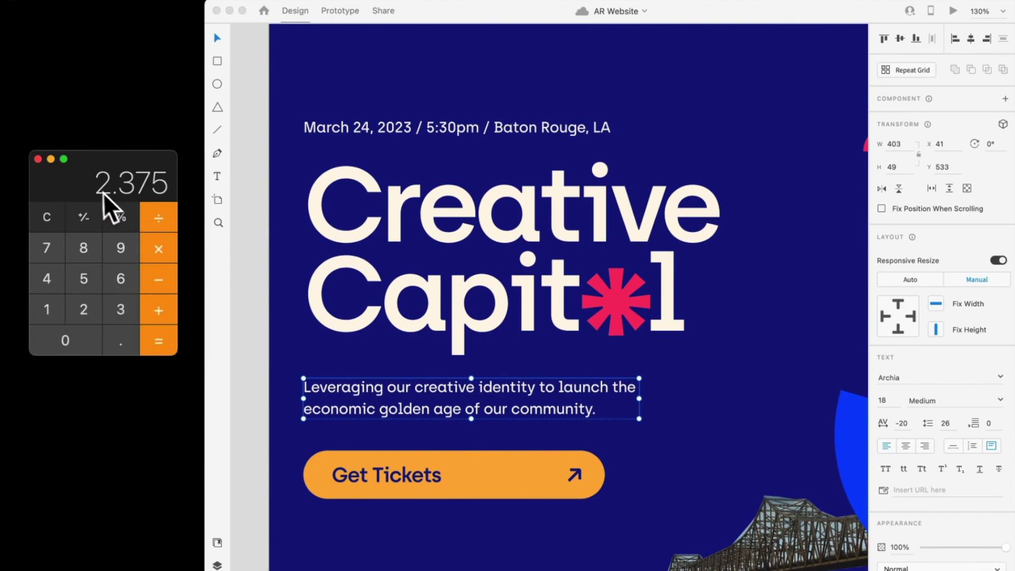
left_click(54, 223)
Step: Measure the gap between the Creative Capitol heading and the tagline, and convert 27 px to rem in Calculator
left_click(441, 381)
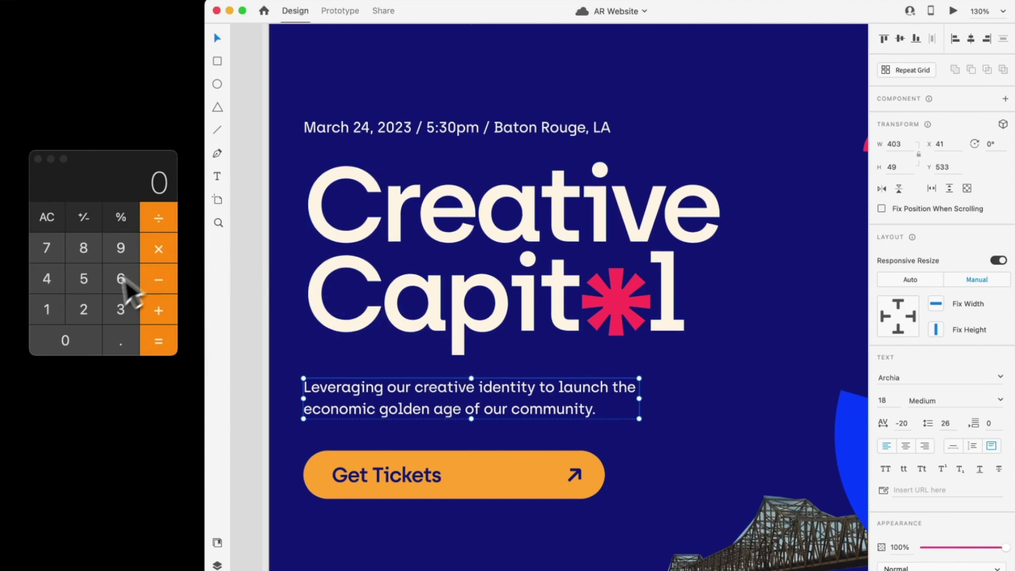
left_click(85, 309)
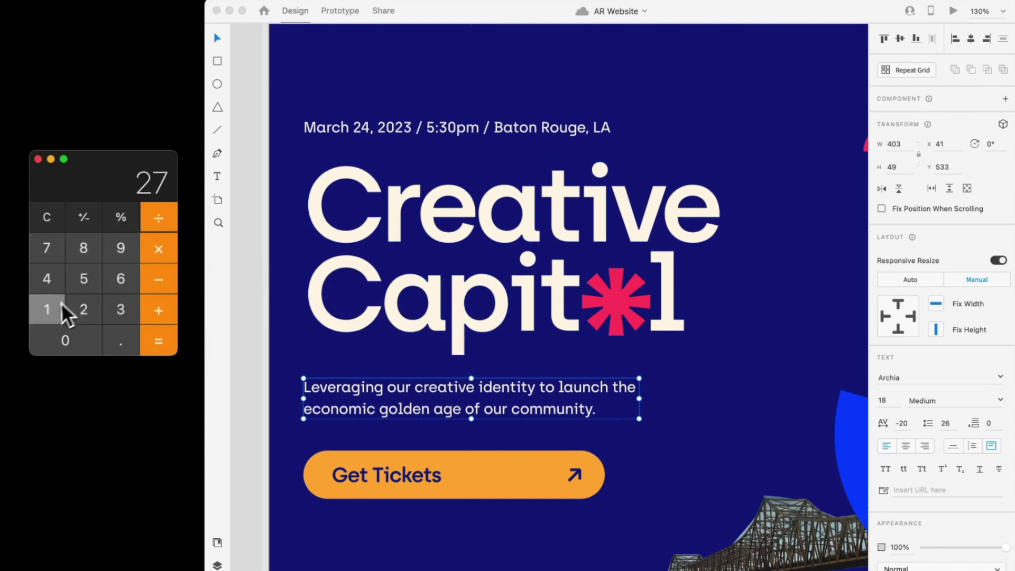
left_click(151, 338)
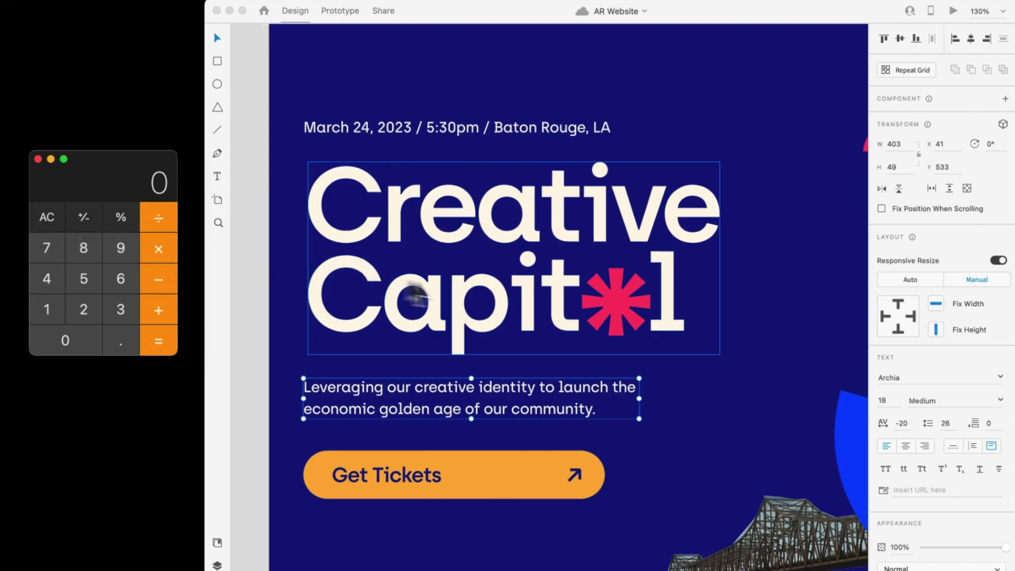
left_click(500, 300)
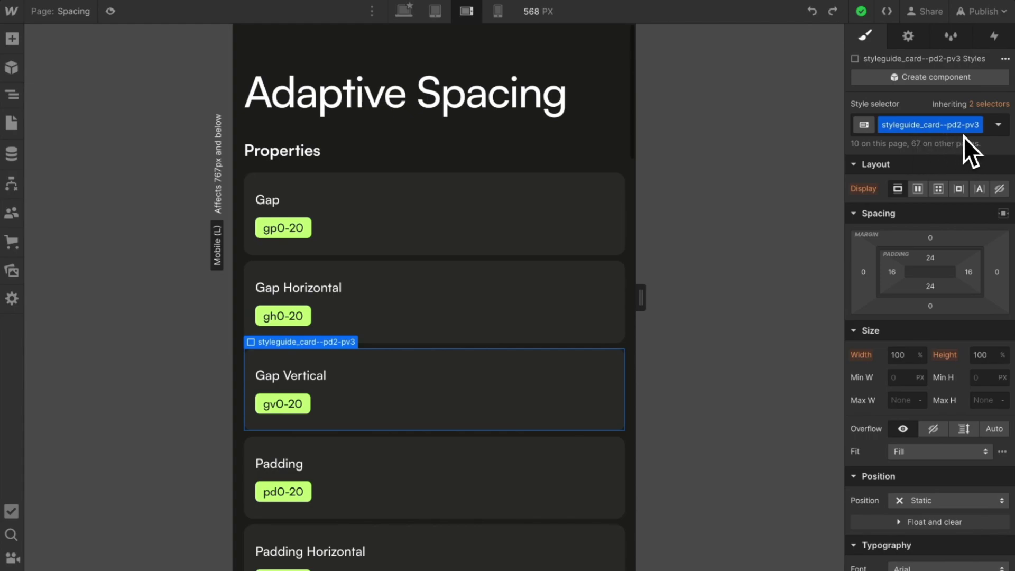
Step: Try a 101 px padding on all sides of the Gap Vertical card's class at mobile landscape, and undo it
left_click_drag(930, 258, 938, 316)
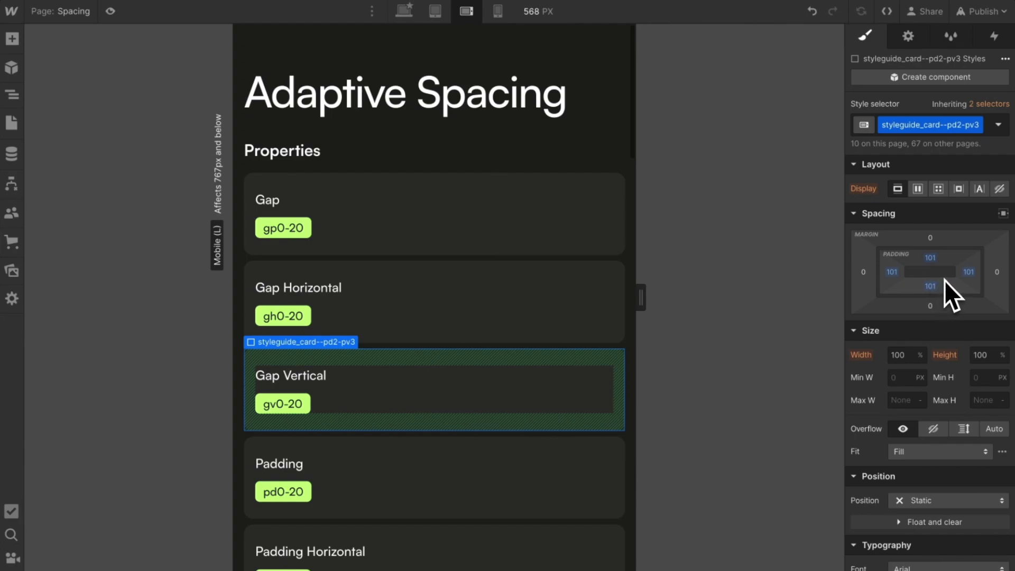
key("ctrl+z")
Step: Try adding the combo class is-mobile-padding-large to the Gap Vertical card with larger padding at mobile landscape, and undo the changes
key("ctrl+Return")
type("is-mobile-padding-large")
key("Return")
left_click_drag(933, 302, 936, 314)
key("ctrl+z")
key("ctrl+z")
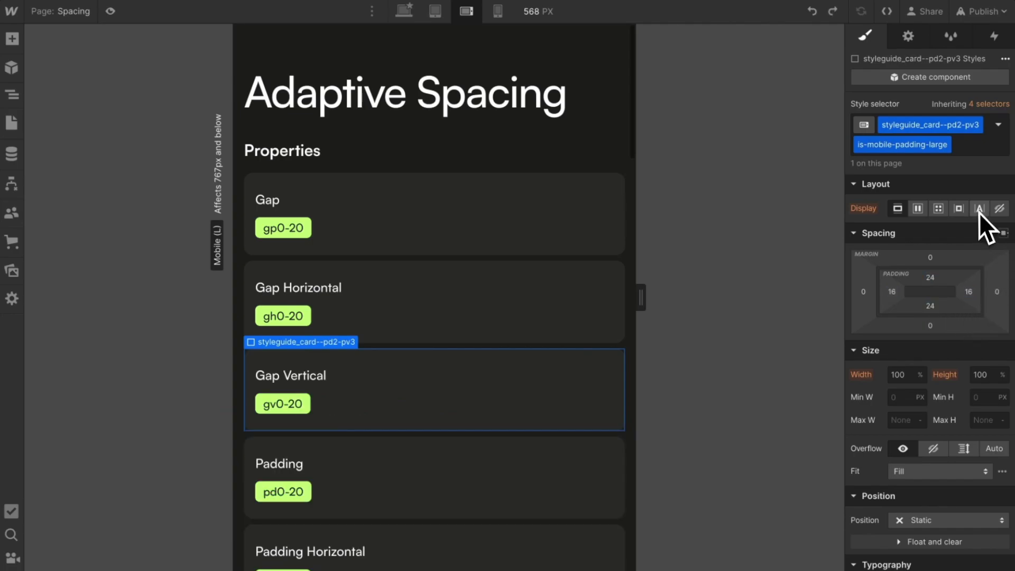
Step: At the desktop breakpoint, try renaming the card class to styleguide_card with 2.3rem padding on all sides, and undo the change
left_click(405, 14)
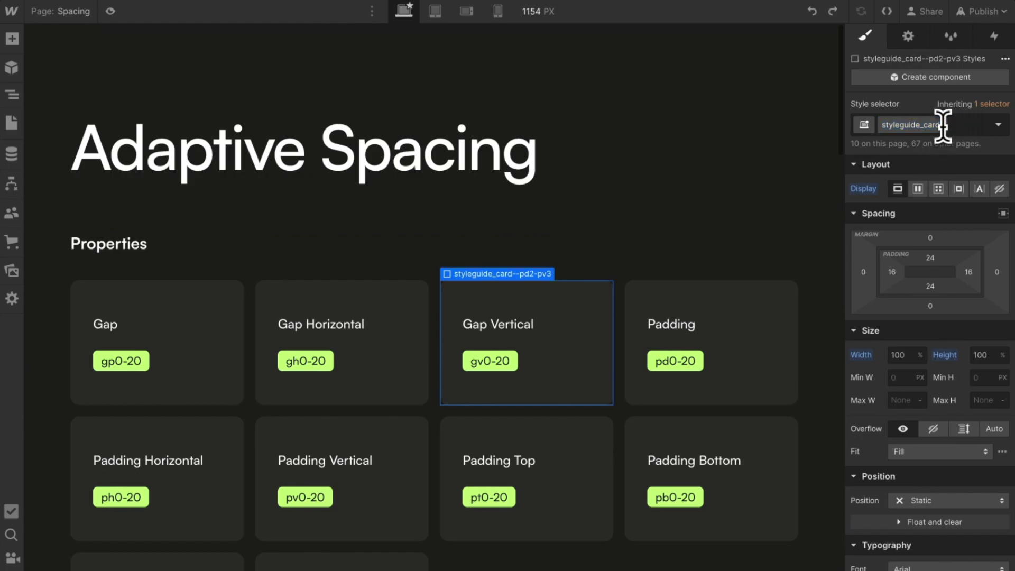
key("BackSpace")
left_click(932, 260)
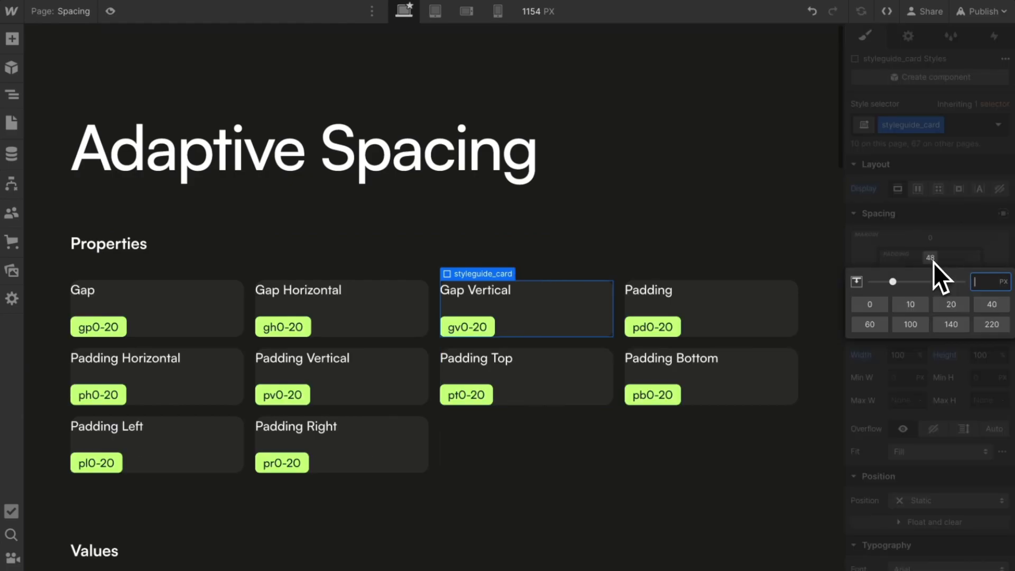
type("2.9rem")
key("Return")
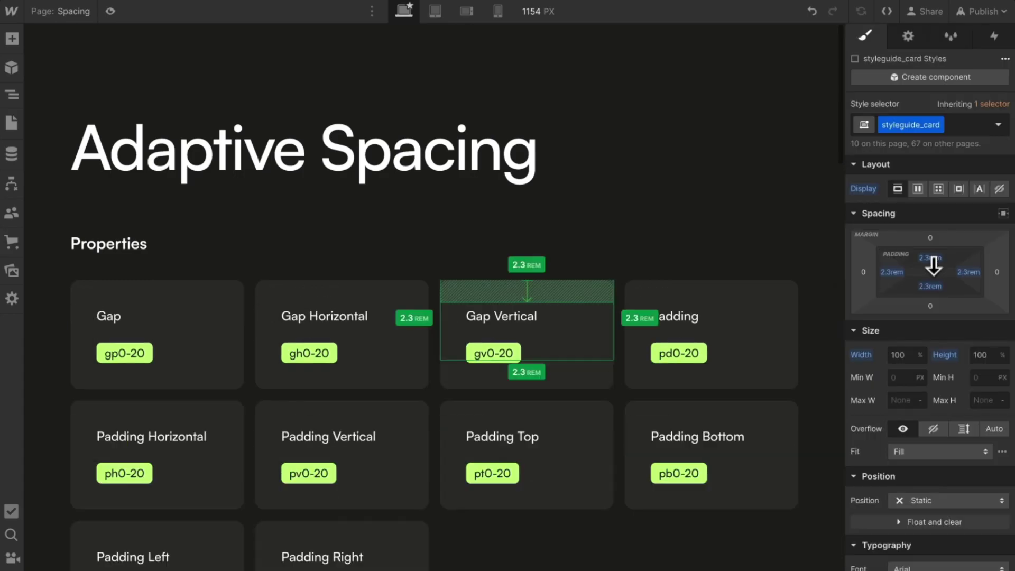
key("ctrl+z")
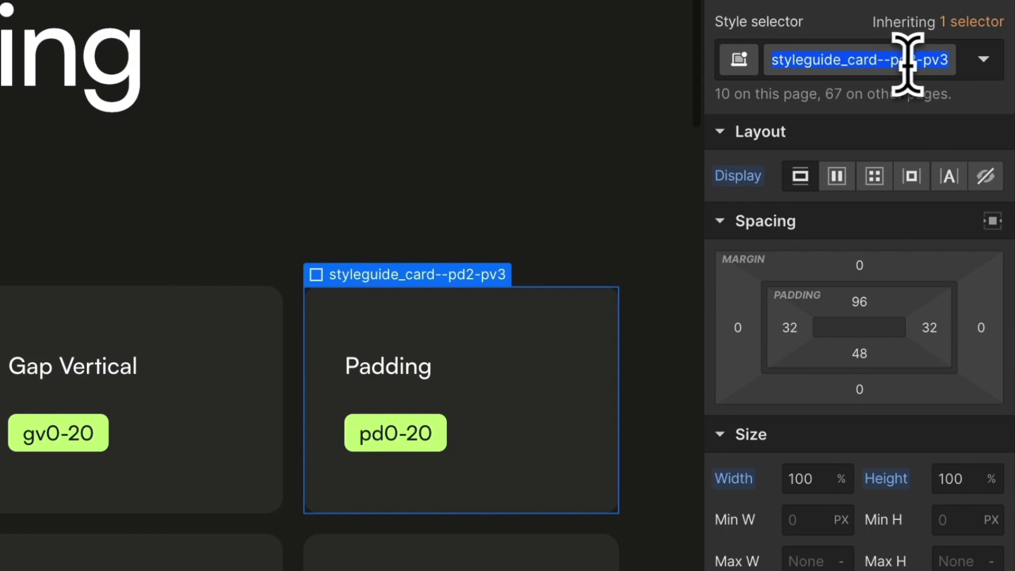
Step: Rename the Padding card's class to styleguide_card--pd2-pt6-pv3
left_click(961, 124)
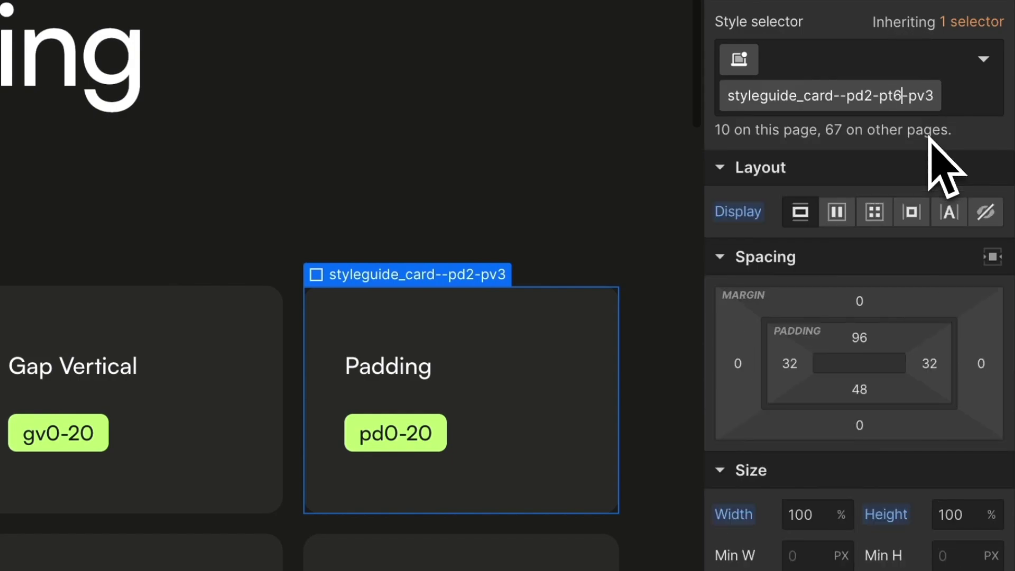
key("Return")
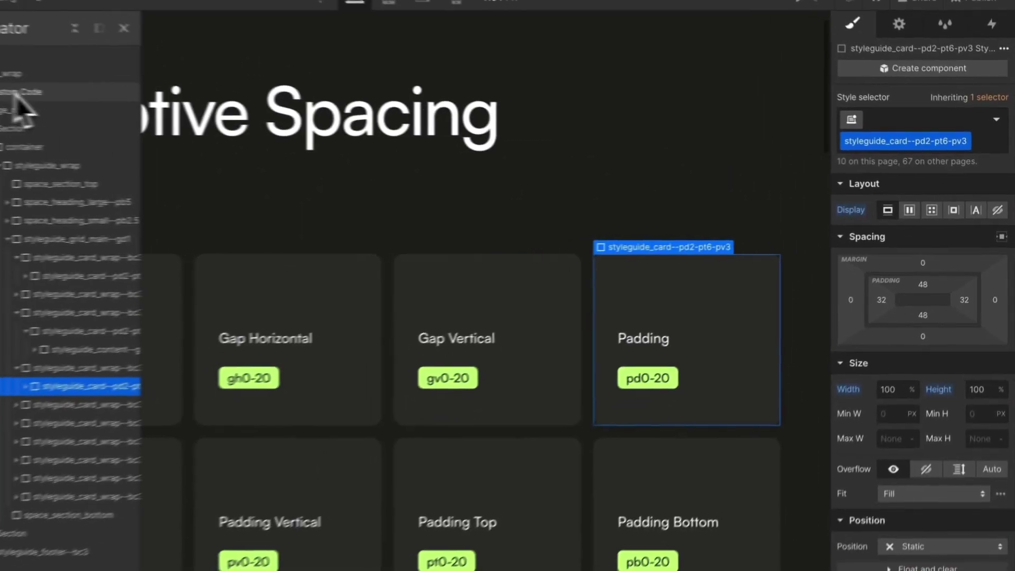
Step: Open the code of the page_code_spacing-2 embed inside the Custom Code component
double_click(118, 101)
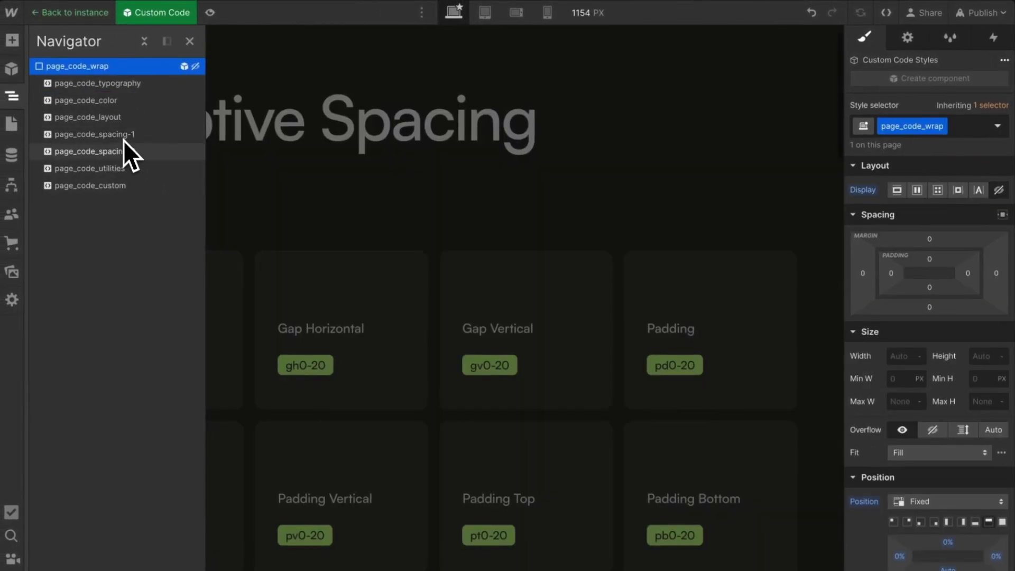
left_click(120, 151)
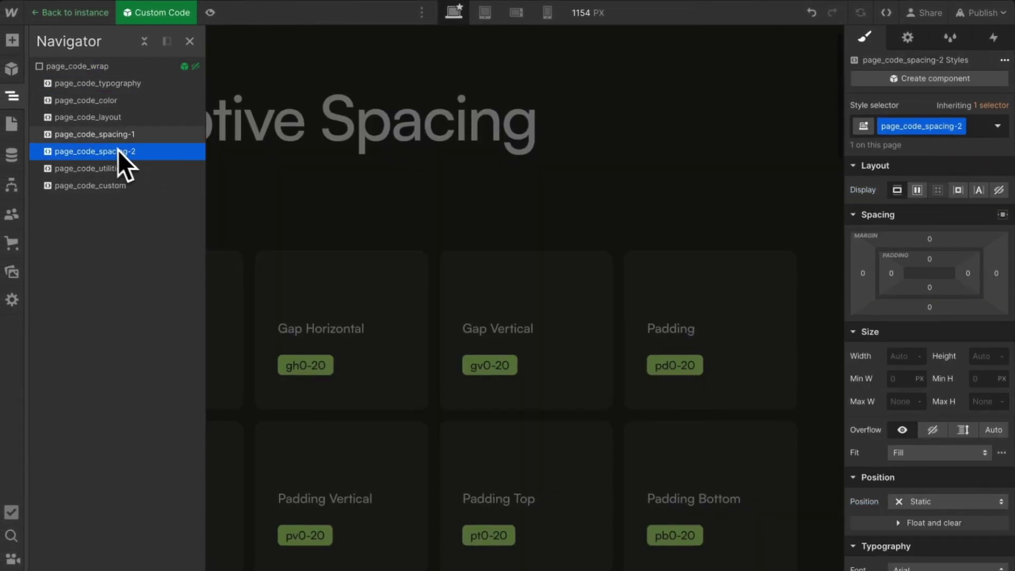
left_click(20, 93)
left_click(129, 33)
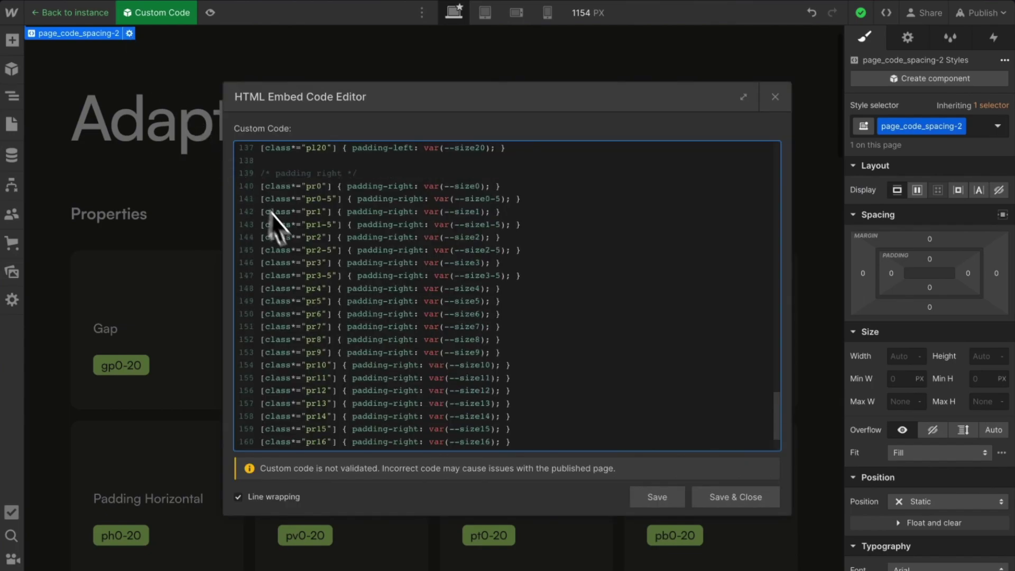
Step: Examine the order of the horizontal, vertical and single-side padding rules in the embed code, and close the editor
scroll(333, 269, "down", 5)
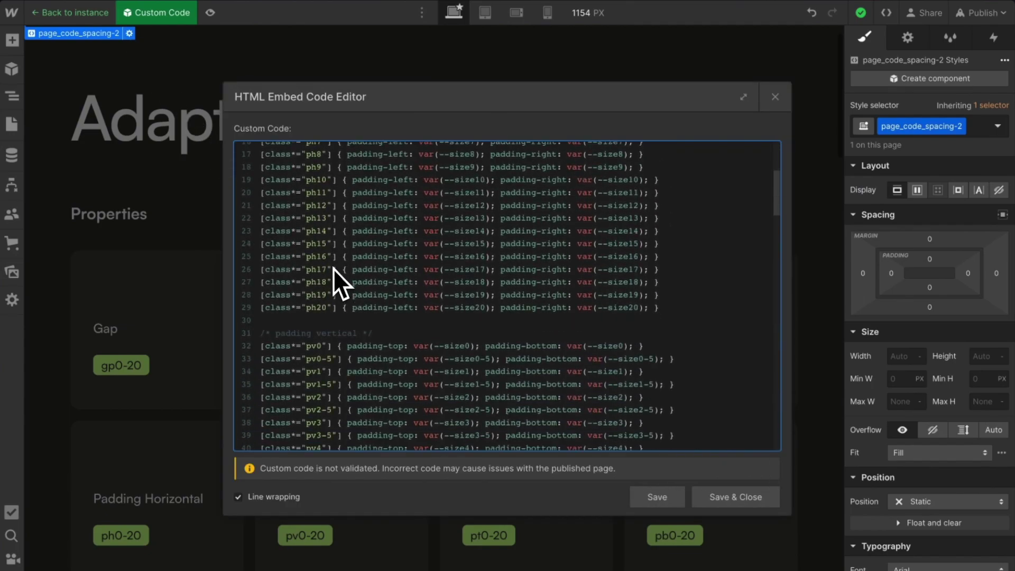
scroll(363, 228, "down", 6)
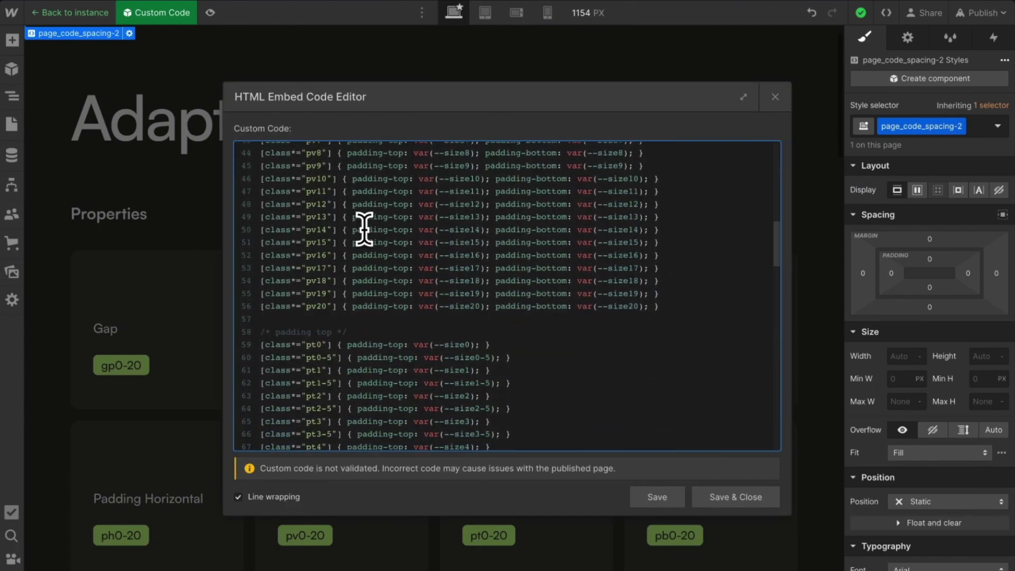
left_click_drag(277, 225, 374, 289)
left_click(415, 299)
left_click_drag(495, 265, 307, 237)
left_click_drag(302, 172, 604, 204)
left_click(775, 97)
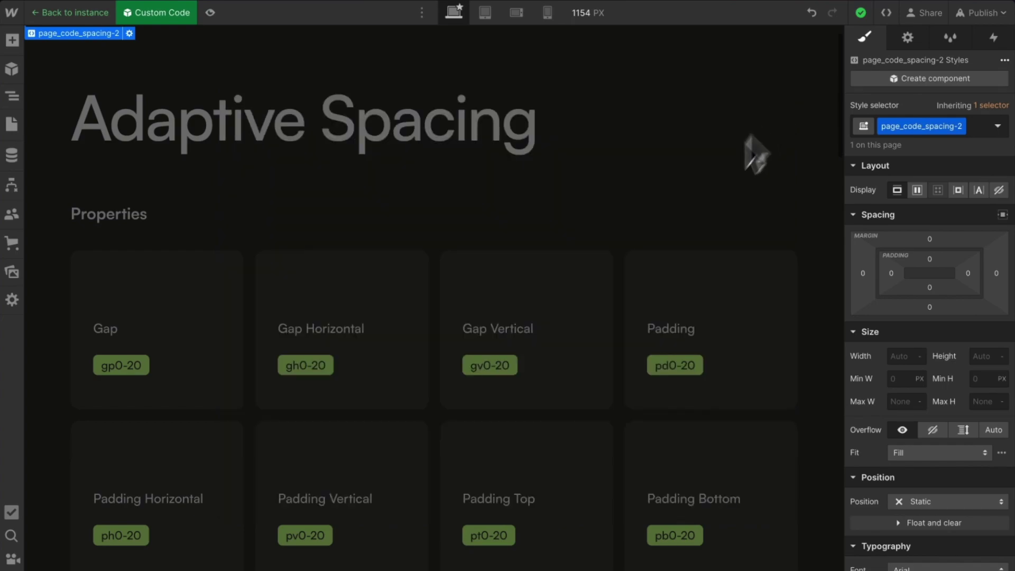
Step: Leave the Custom Code component and look over the Properties cards on the Spacing page
key("Escape")
scroll(621, 232, "down", 2)
scroll(614, 229, "down", 1)
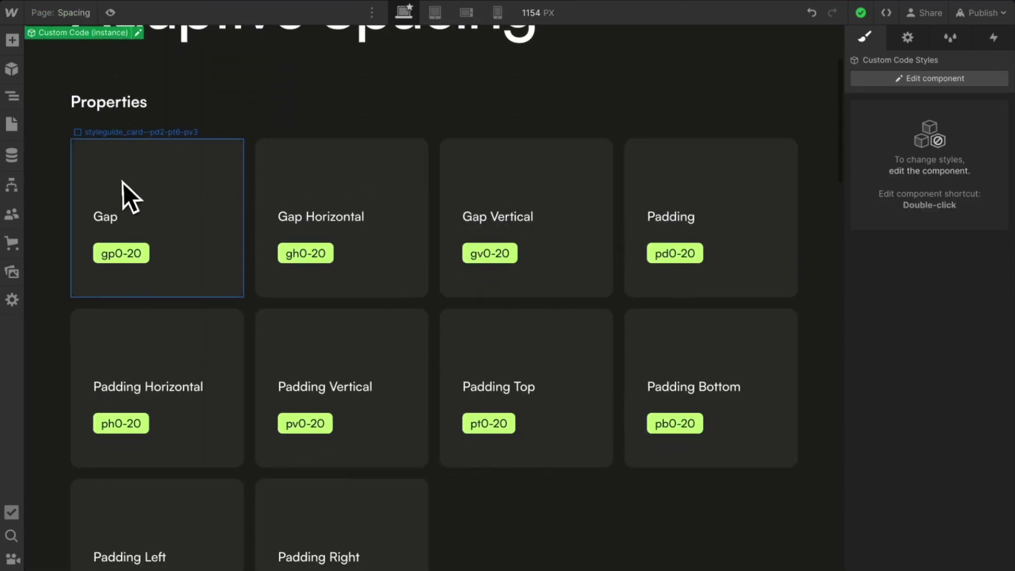
scroll(697, 362, "down", 1)
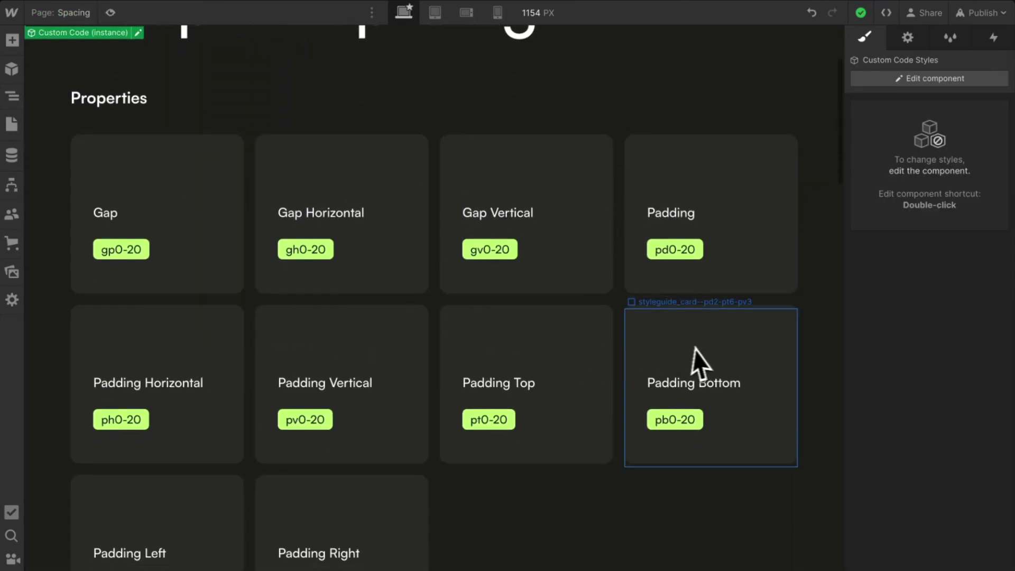
scroll(695, 350, "down", 2)
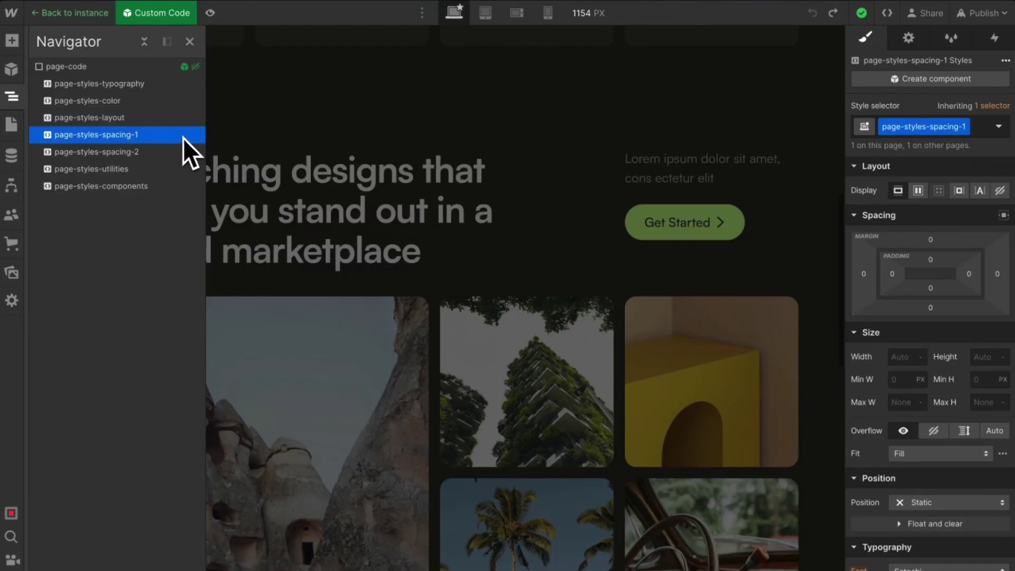
Step: Open the code of the page-styles-spacing-1 embed and highlight the default grid gap rule and its column gap value
left_click(14, 94)
left_click(132, 33)
scroll(395, 251, "up", 2)
left_click_drag(132, 265, 197, 330)
left_click(197, 330)
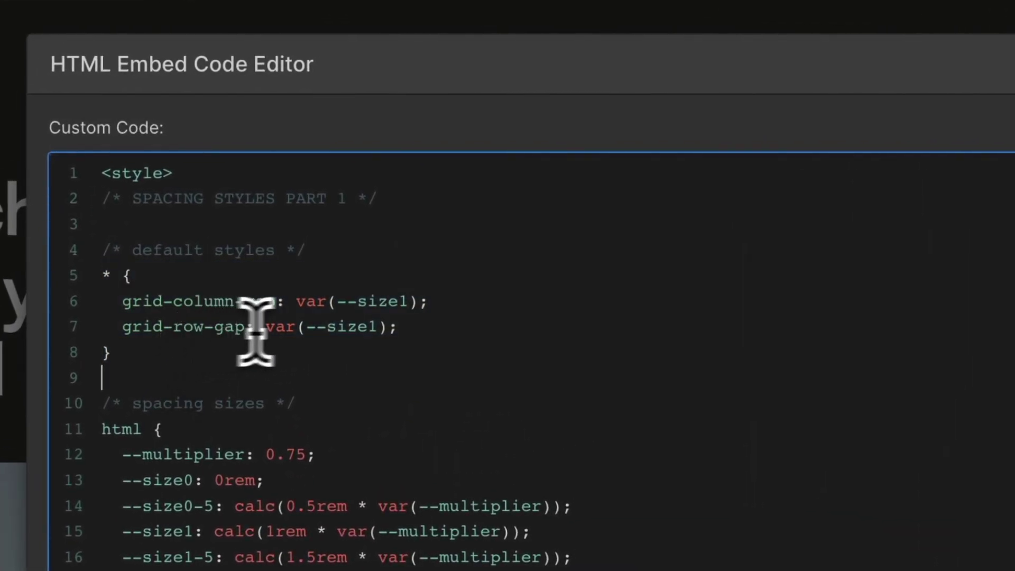
left_click_drag(286, 301, 404, 303)
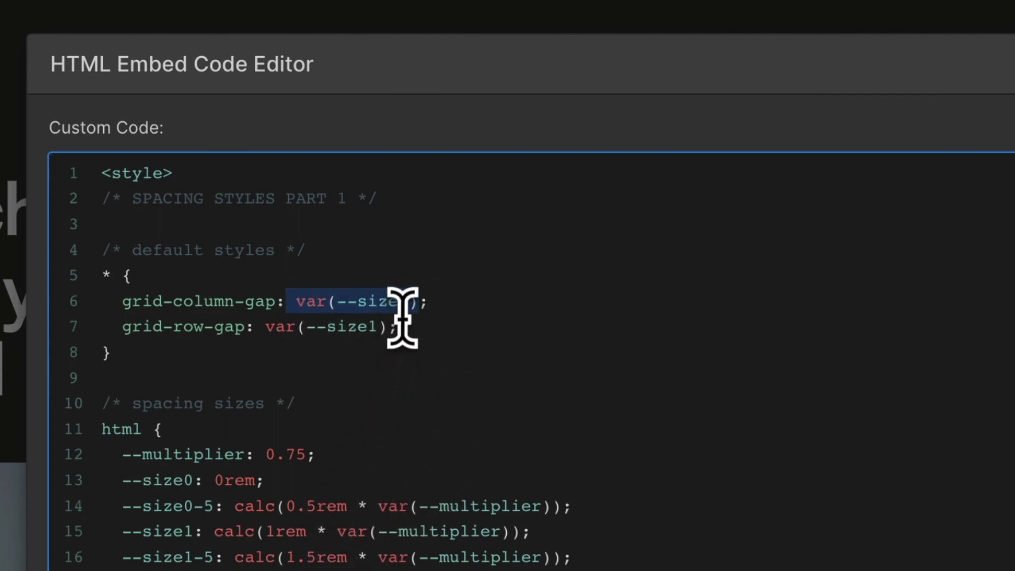
Step: Change the default grid-column-gap and grid-row-gap values to var(--size2)
left_click(400, 306)
key("Delete")
type("2")
left_click(379, 326)
key("BackSpace")
type("2")
Step: Set the default grid-row-gap and grid-column-gap to 2rem, and save and close the embed
left_click_drag(390, 328, 267, 328)
type("2rem")
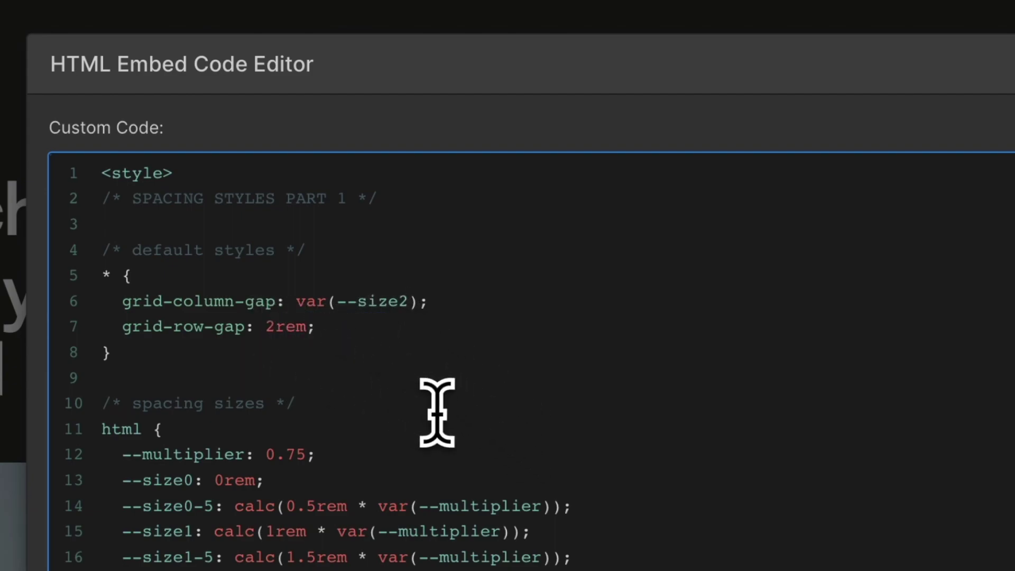
left_click_drag(421, 307, 295, 302)
type("2rem")
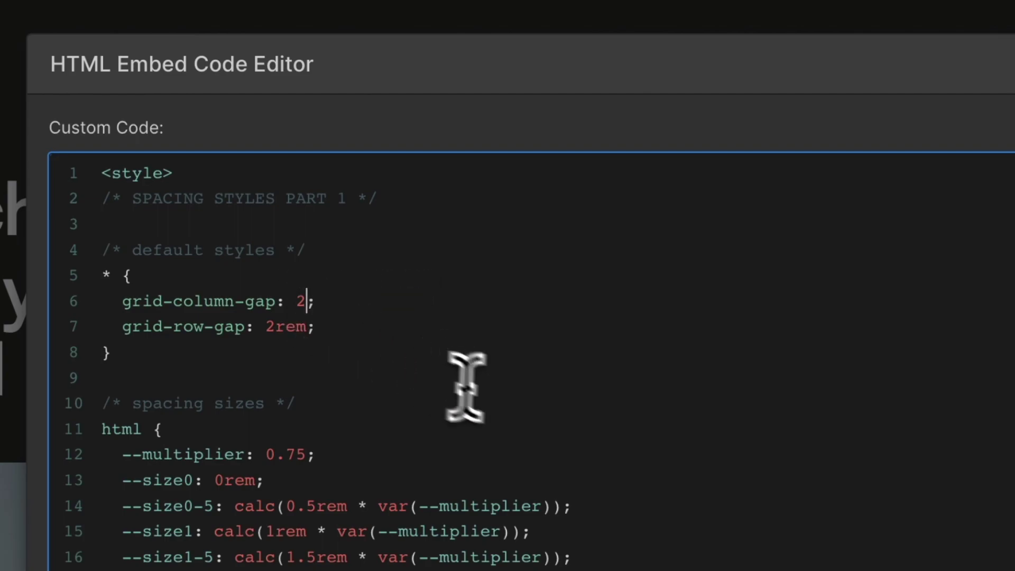
left_click_drag(103, 275, 159, 377)
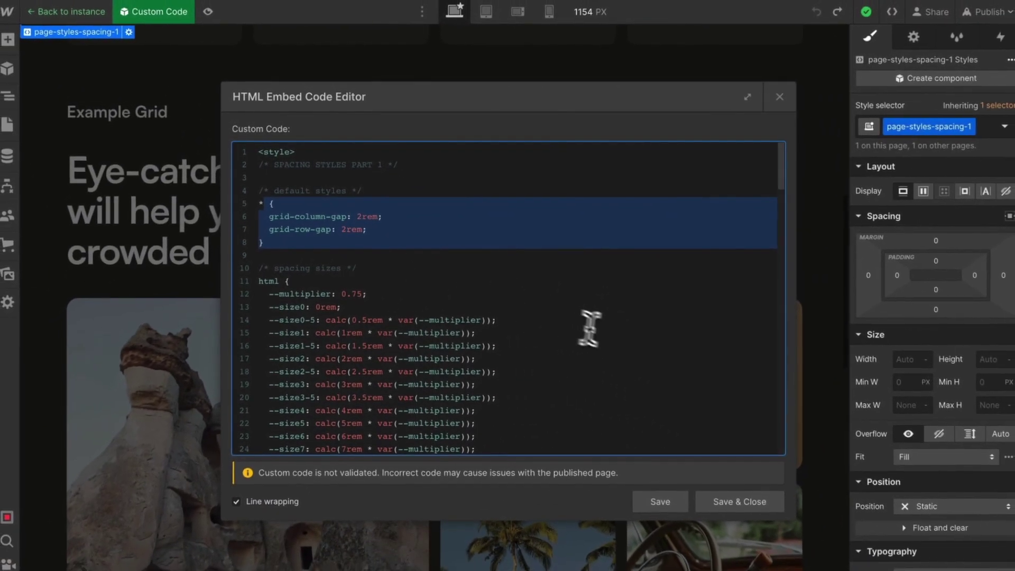
left_click(745, 499)
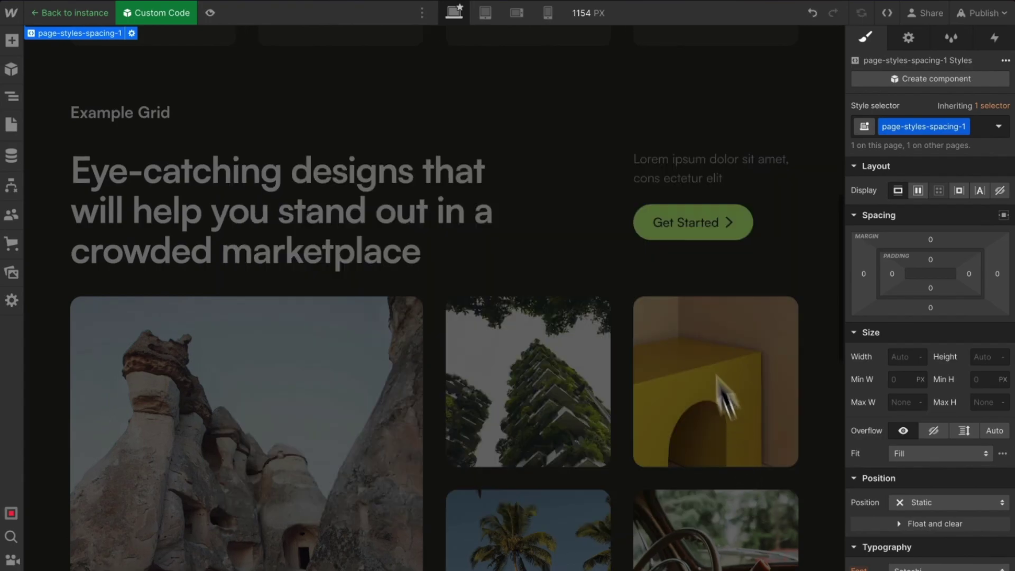
Step: Leave the component and inspect the gaps in the blog_list--gd1-cd4 and header_wrap--gd1-cd4 grids on the Layout page
left_click(639, 259)
left_click(608, 198)
left_click(629, 337)
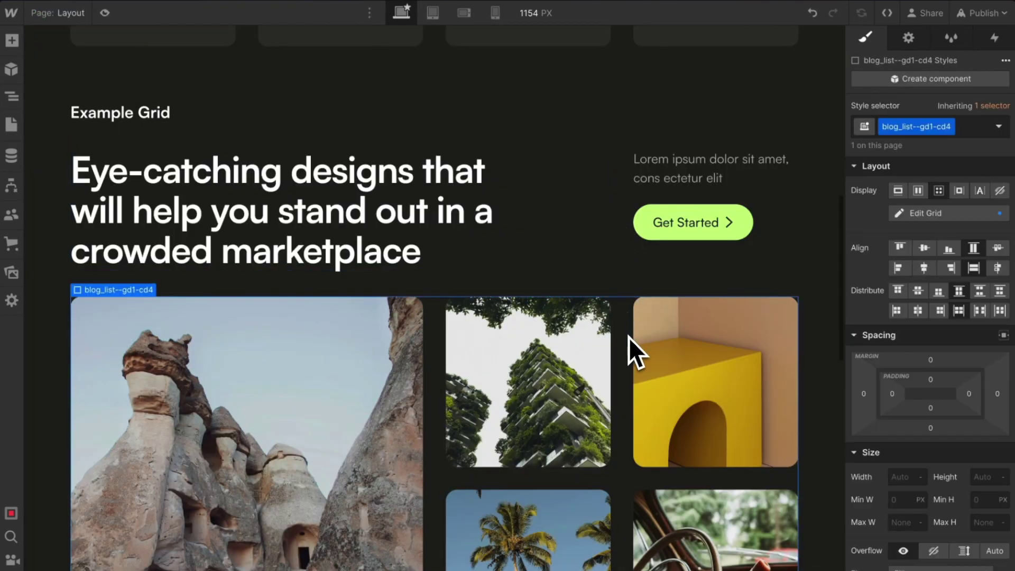
left_click(626, 249)
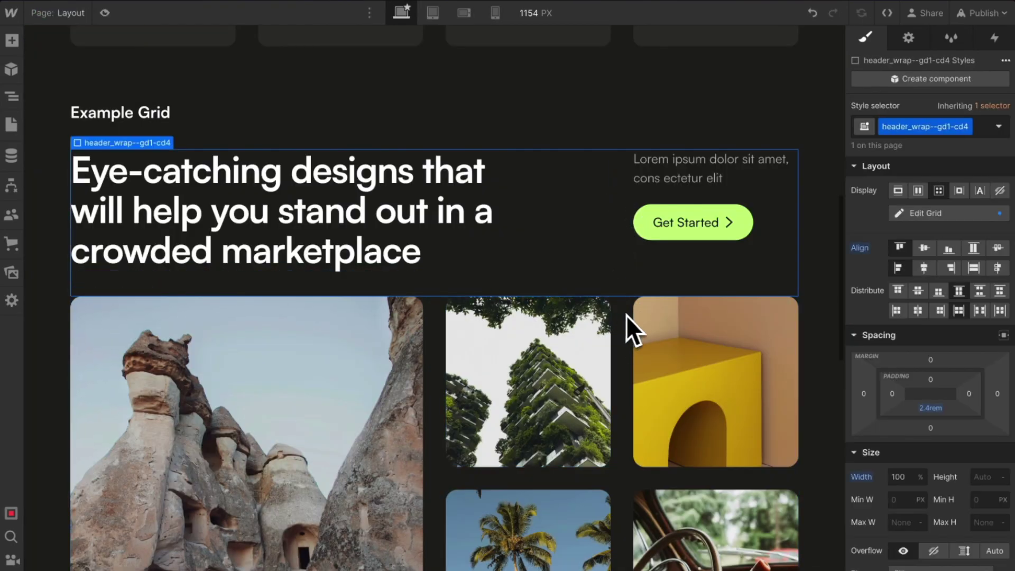
scroll(633, 344, "down", 3)
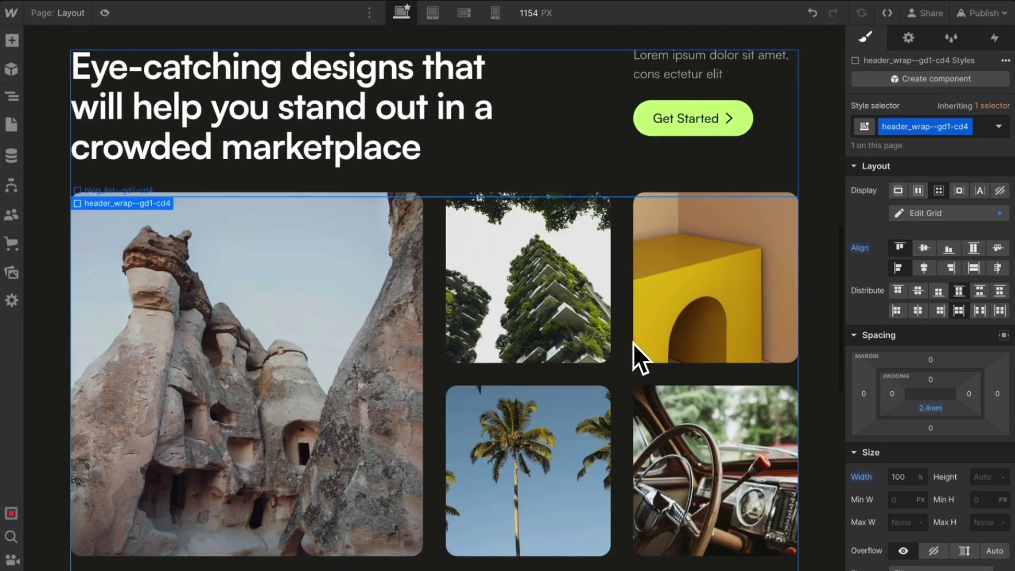
Step: Try column and row gaps of 1rem and 1.25rem on the blog_list--gd1-cd4 grid, and reset the gap override
left_click(622, 306)
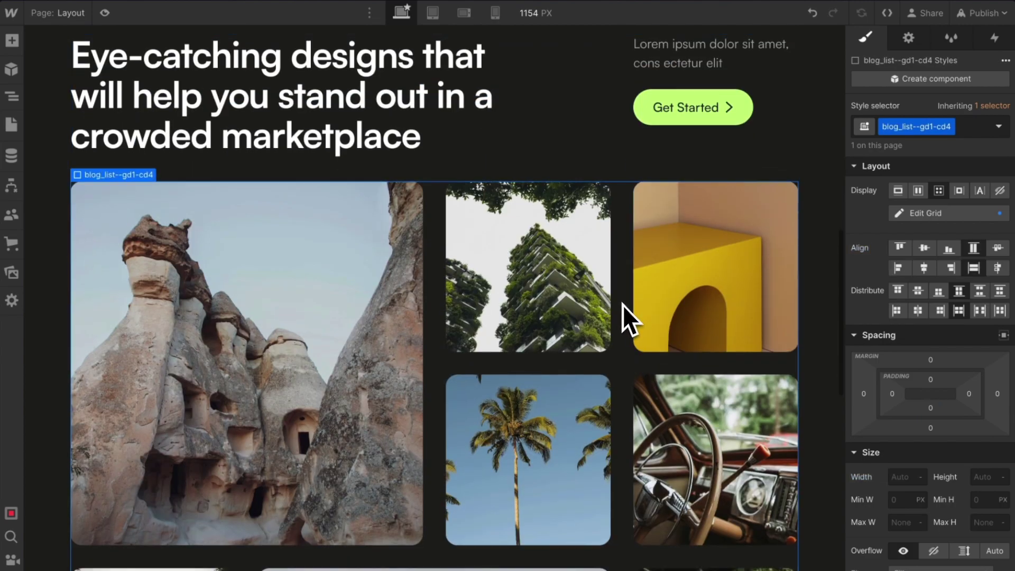
left_click(922, 215)
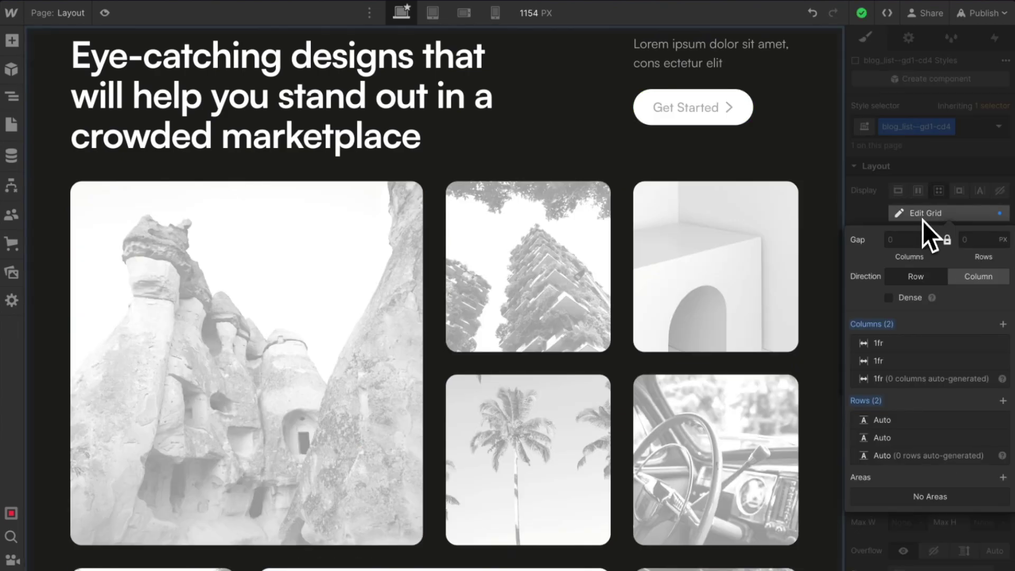
left_click(909, 241)
type("1rem")
key("Return")
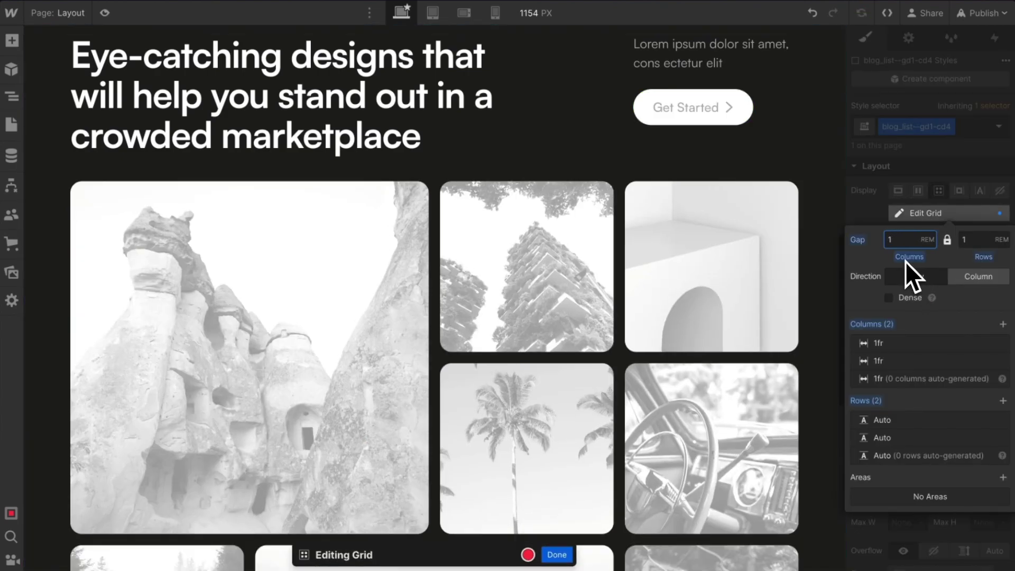
type(".25")
key("Return")
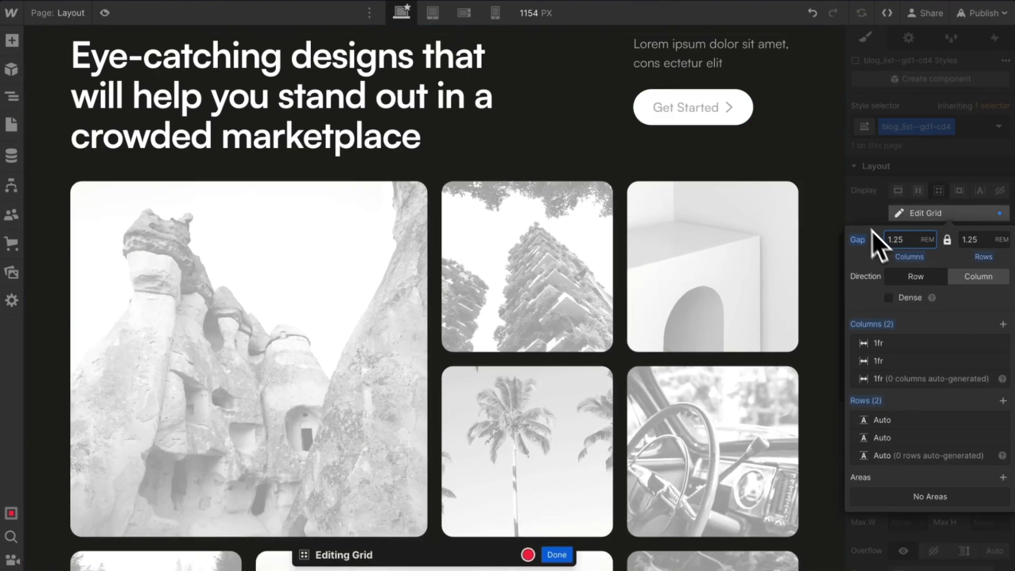
left_click(857, 239, "alt")
left_click(896, 207)
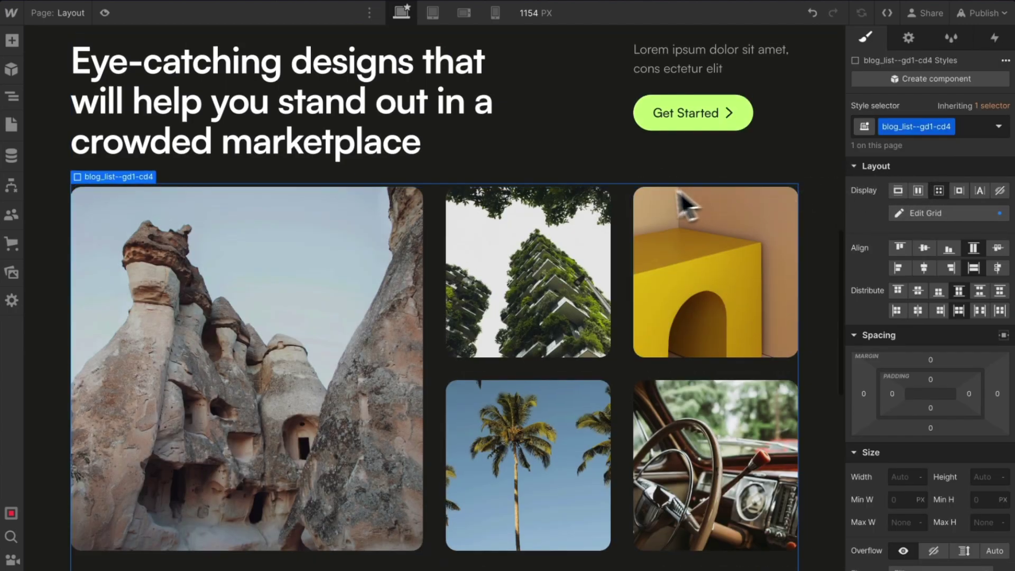
Step: Remove the --gp1.5 suffix from the class name of the Rows Tablet card's content block, leaving styles_card_content
scroll(627, 196, "up", 4)
scroll(449, 152, "up", 2)
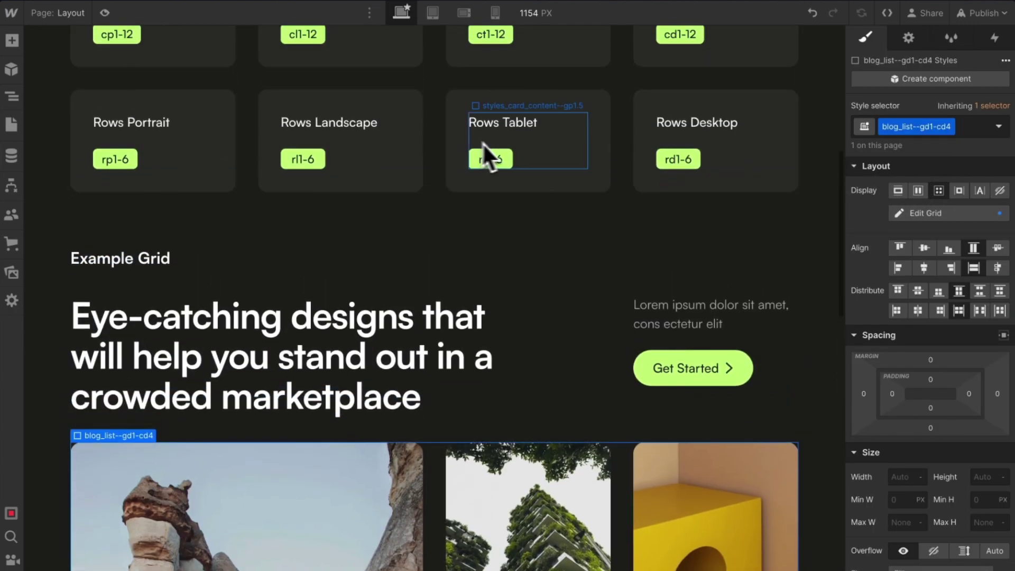
left_click(480, 154)
key("BackSpace")
key("BackSpace")
key("BackSpace")
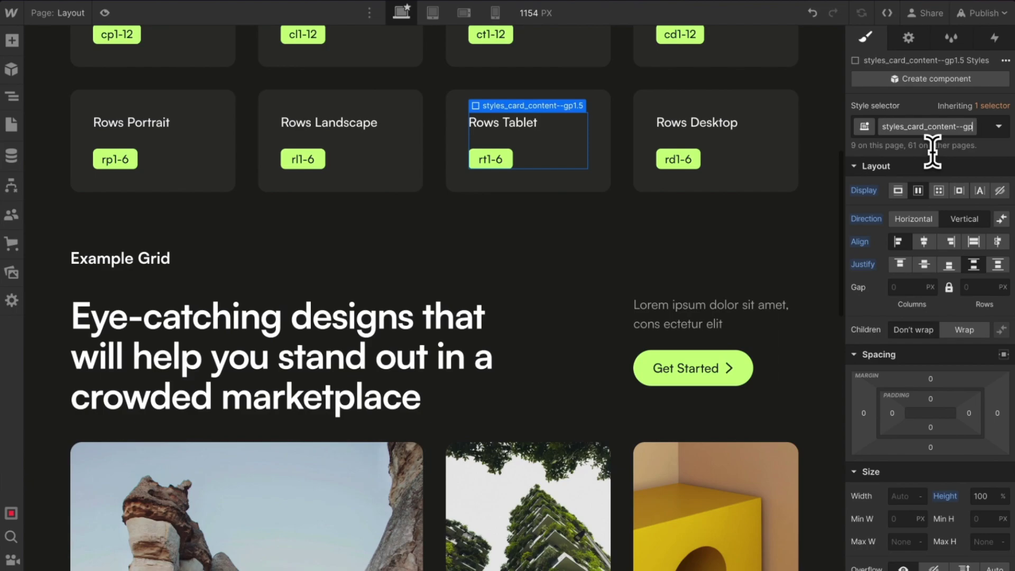
key("BackSpace")
key("Return")
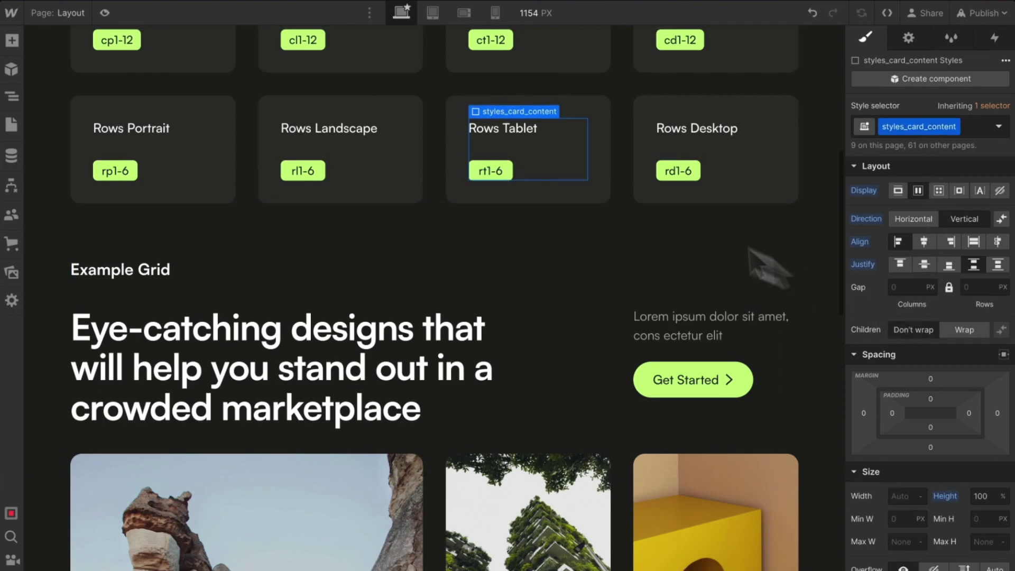